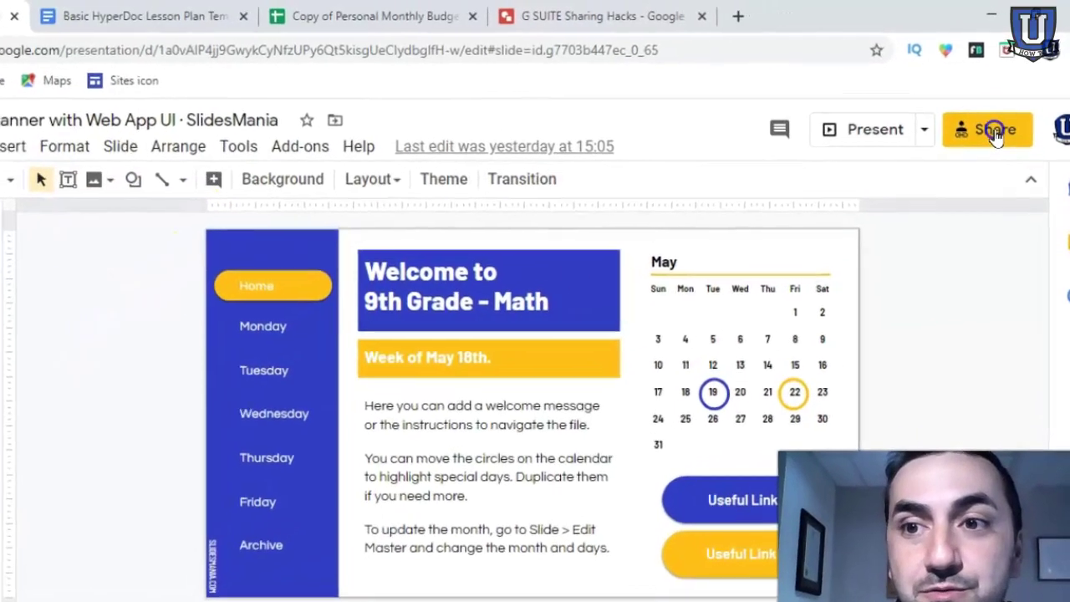
- Copy the sharing link of the weekly planner presentation, with anyone with the link set as Viewer
left_click(1006, 117)
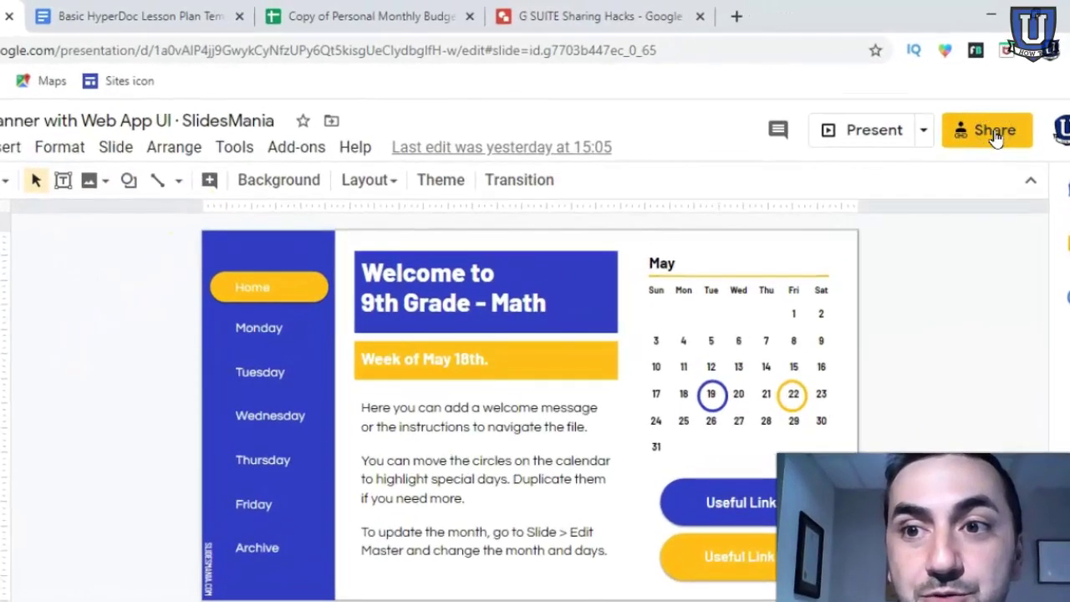
left_click(993, 134)
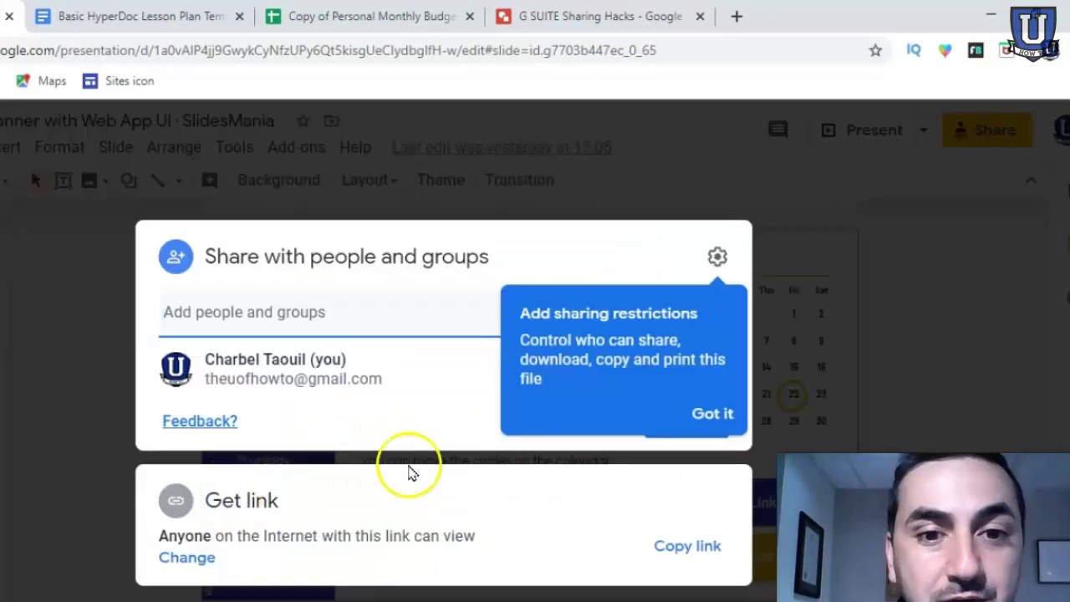
left_click(708, 413)
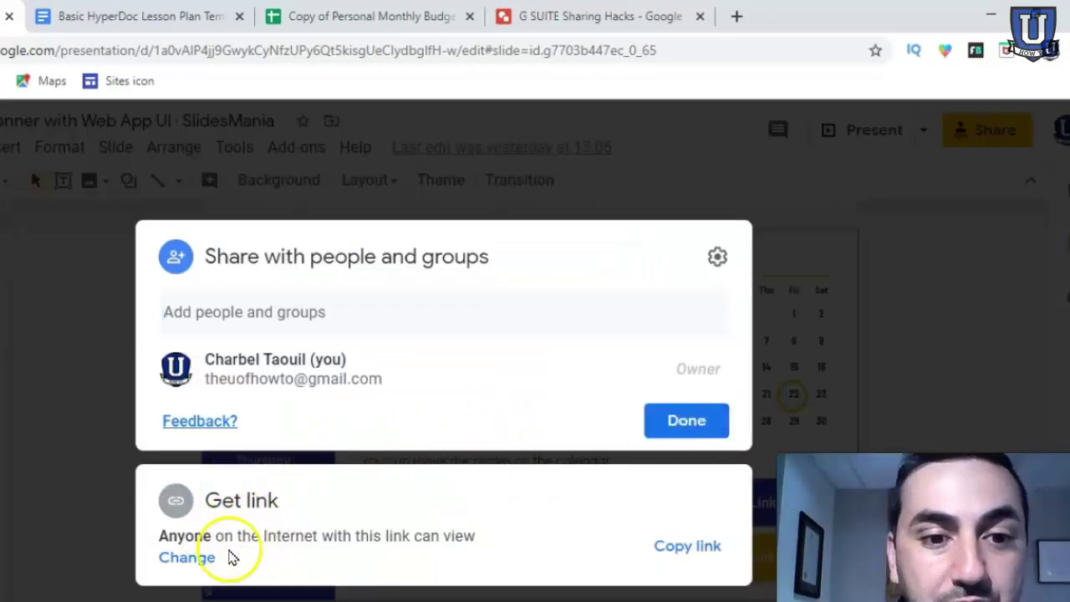
left_click(187, 557)
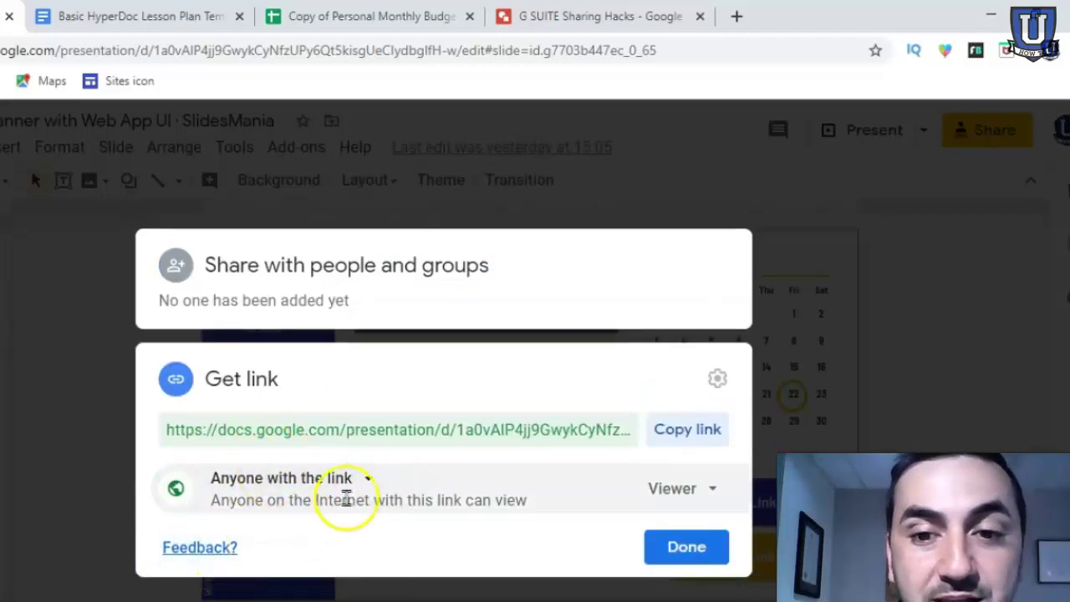
left_click(693, 434)
- Load the presentation's link in a new browser tab with its edit?usp=sharing ending replaced by copy
left_click(737, 18)
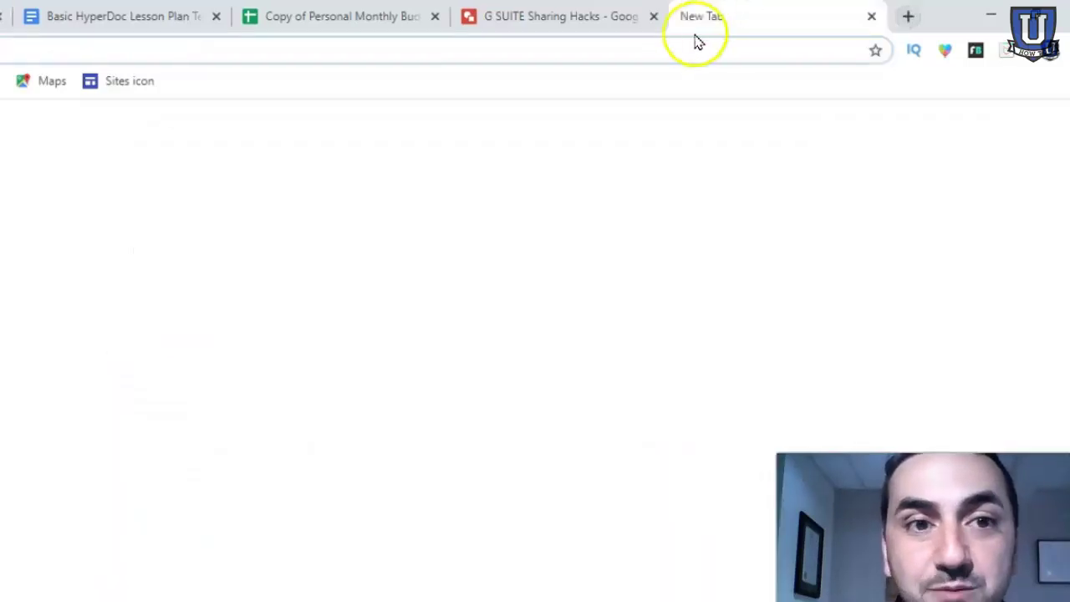
key("ctrl+v")
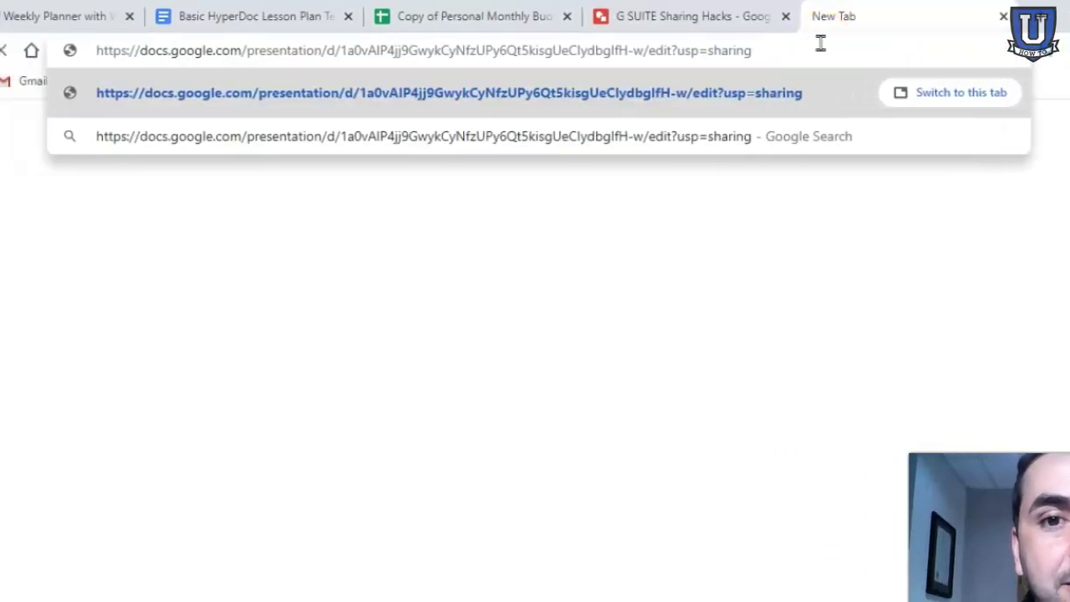
left_click_drag(669, 50, 755, 57)
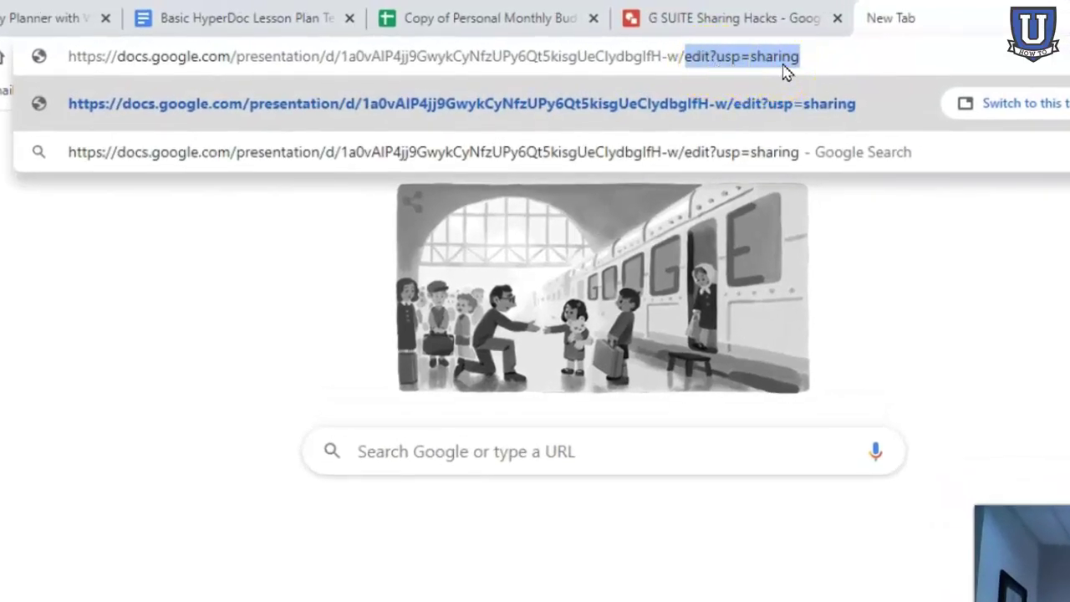
type("copy")
key("Return")
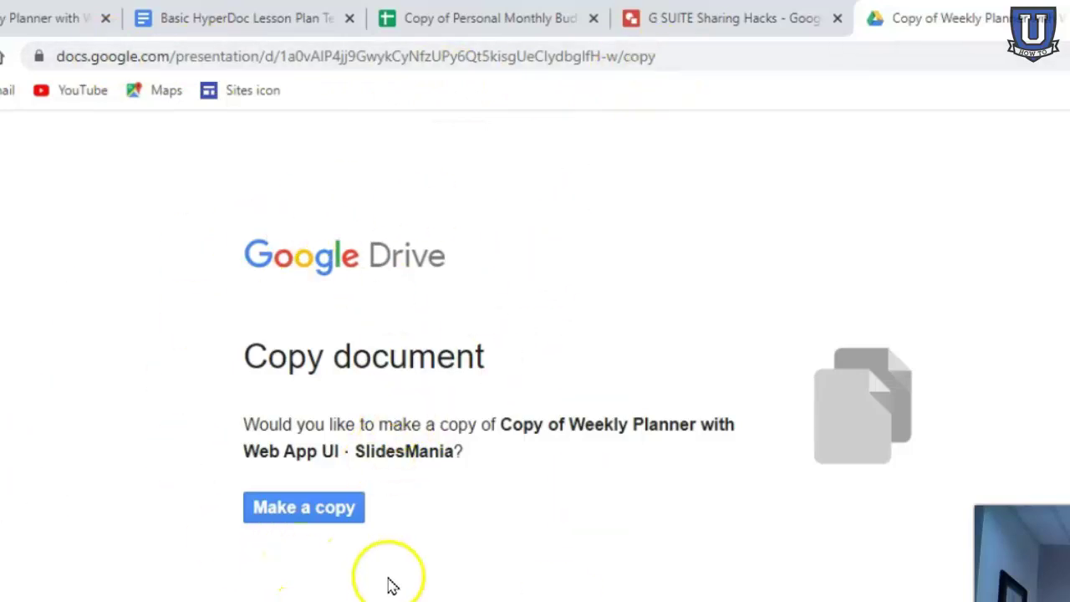
left_click(313, 518)
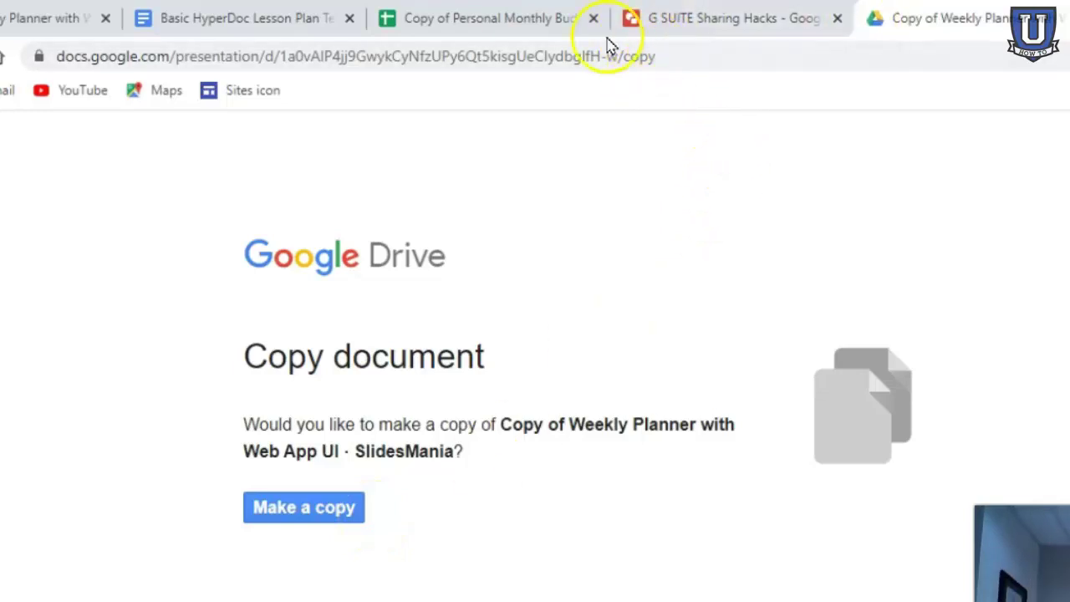
- Add the comment "Don't forget this" to the Engage heading in the Basic HyperDoc Lesson Plan Template document
left_click(685, 18)
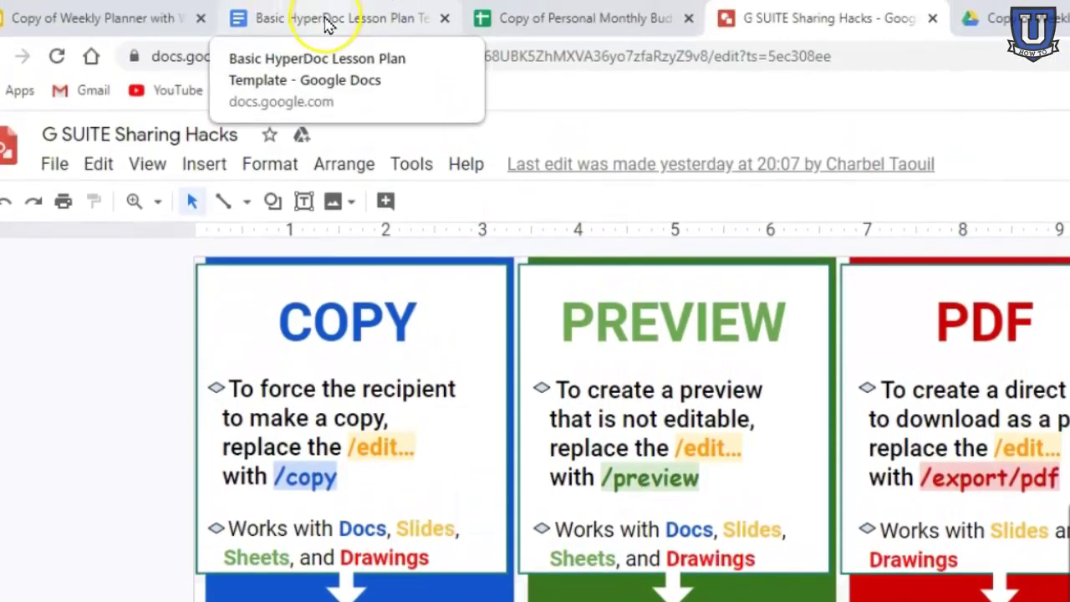
left_click(327, 24)
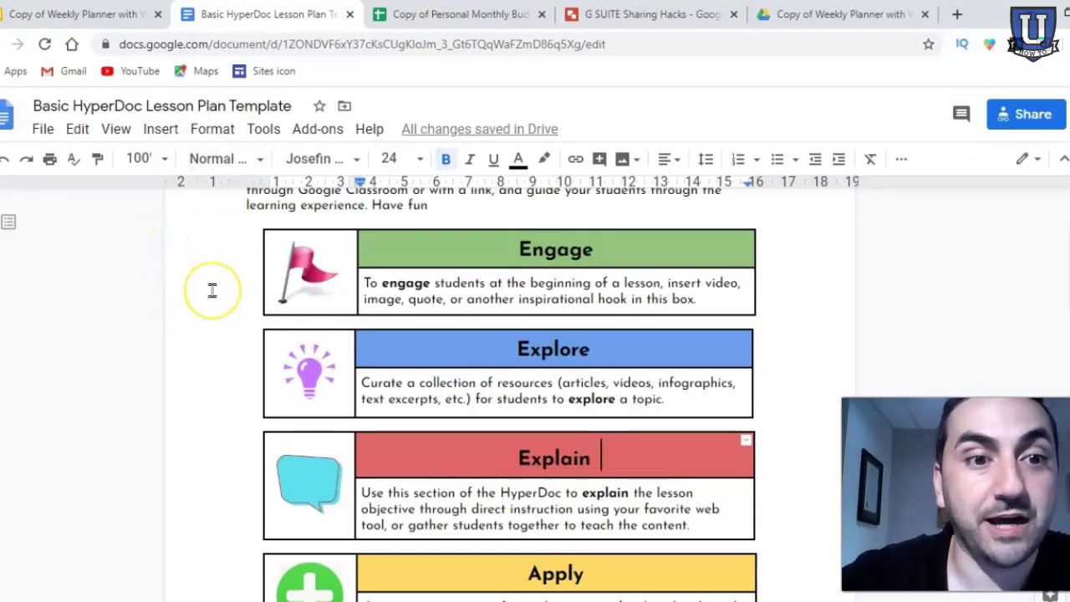
scroll(212, 290, "up", 3)
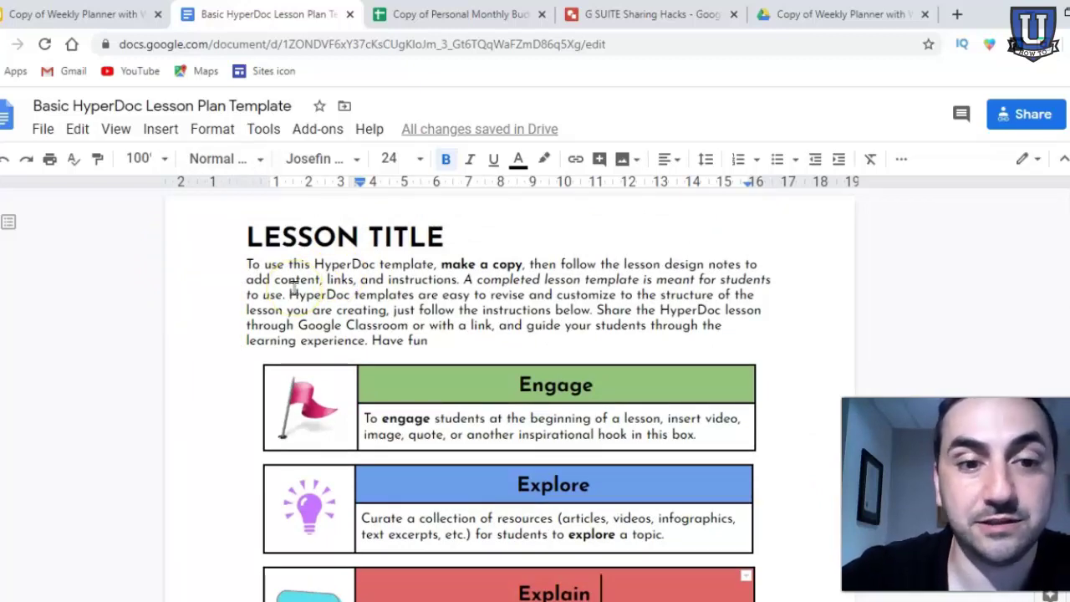
scroll(498, 339, "down", 1)
scroll(694, 386, "down", 3)
scroll(693, 399, "up", 4)
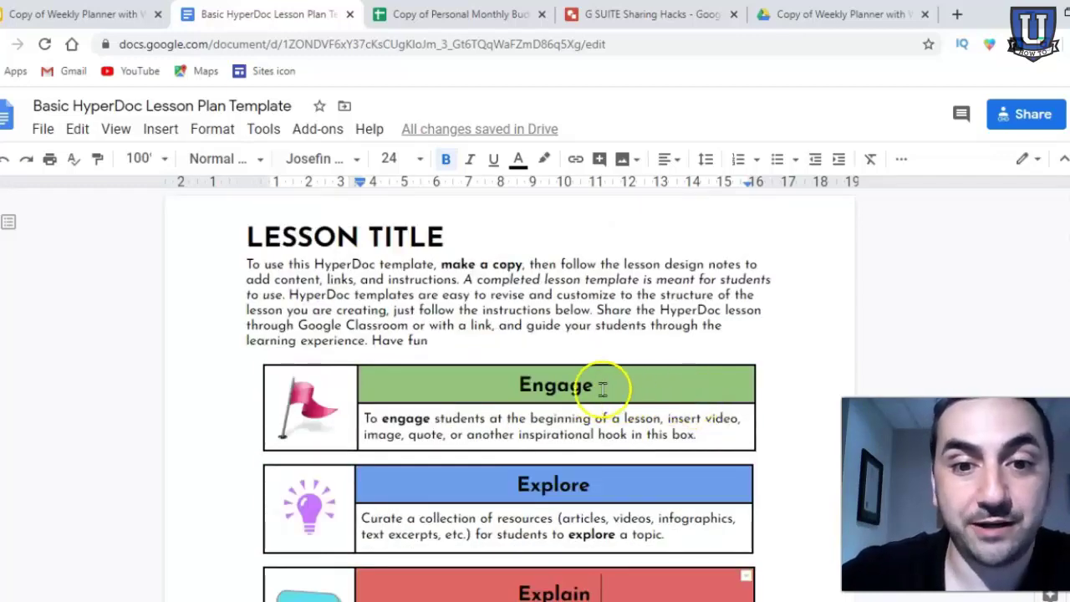
double_click(520, 383)
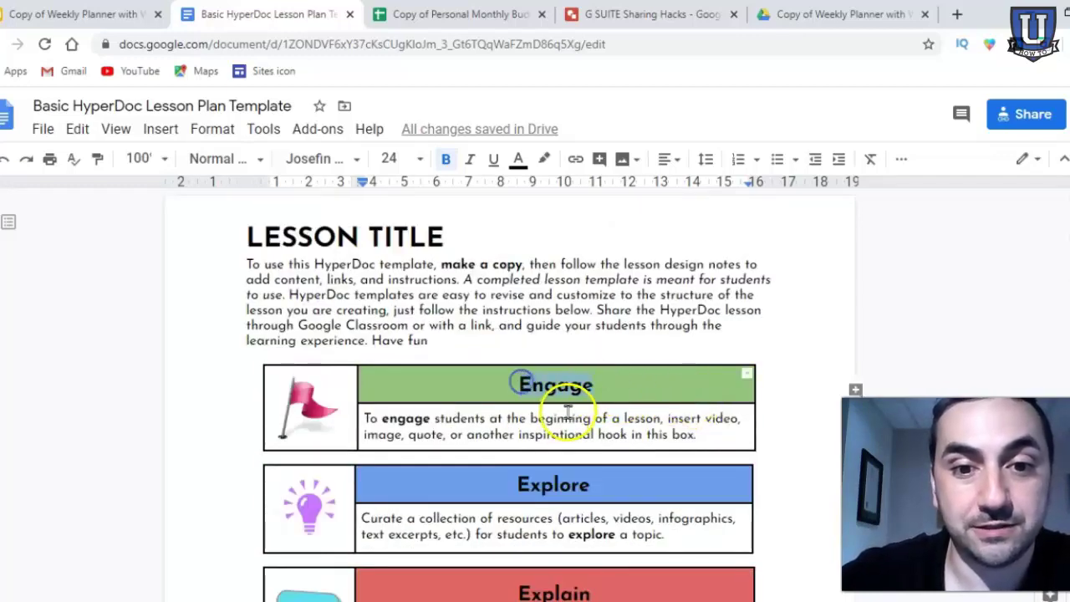
left_click(855, 390)
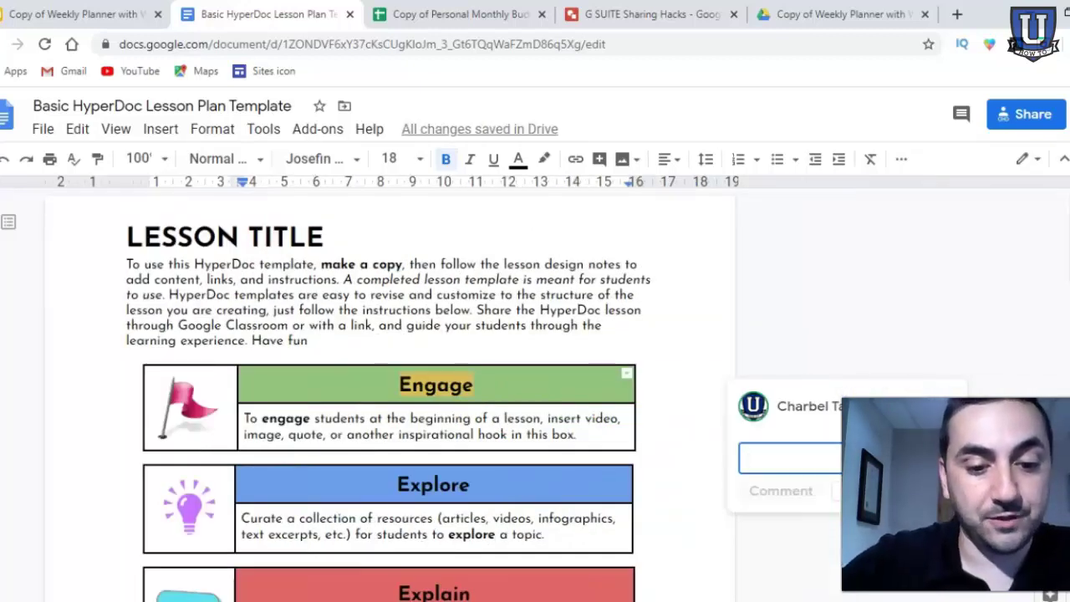
type("Don't forget this")
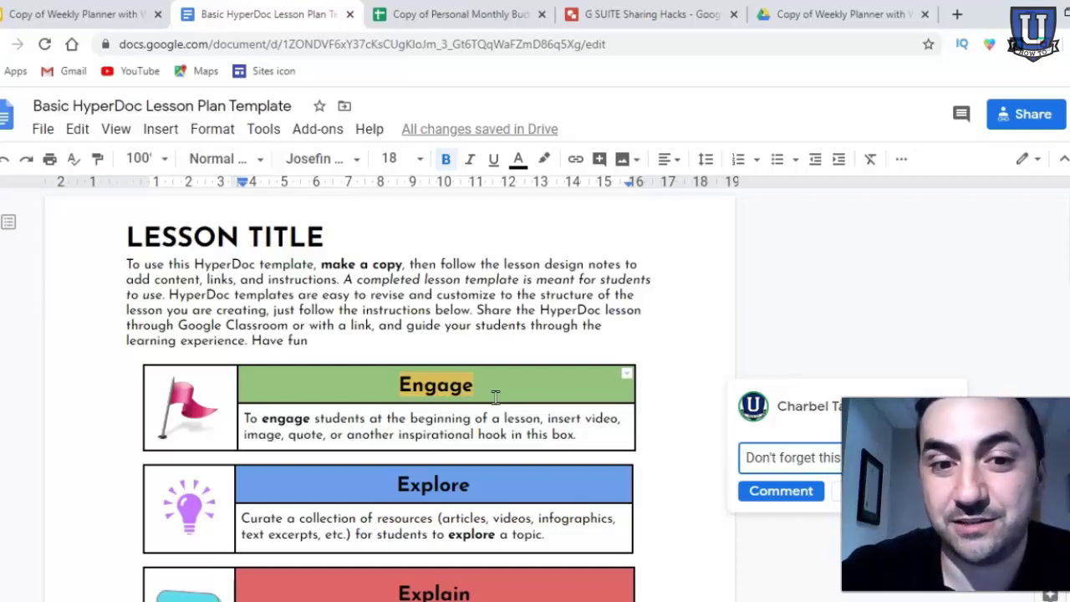
left_click(782, 495)
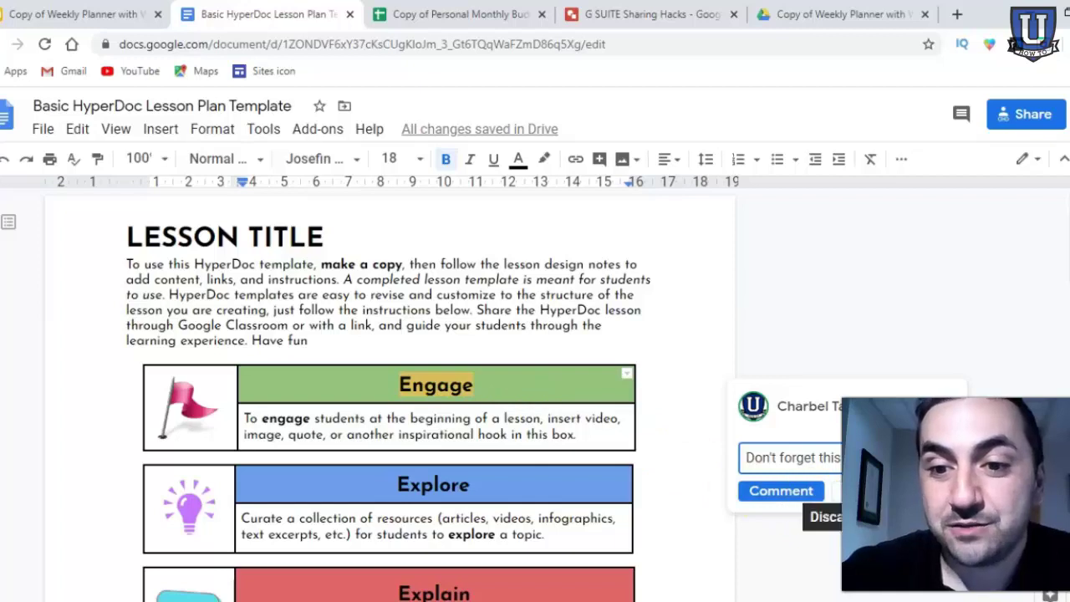
left_click(815, 495)
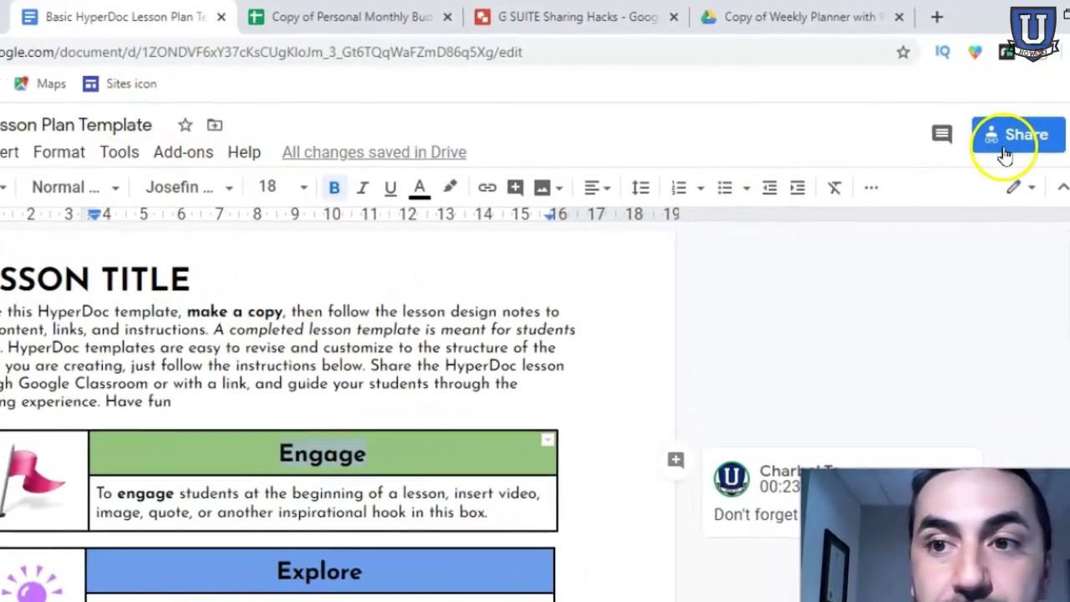
- Copy the sharing link of the Basic HyperDoc Lesson Plan Template document
left_click(1006, 153)
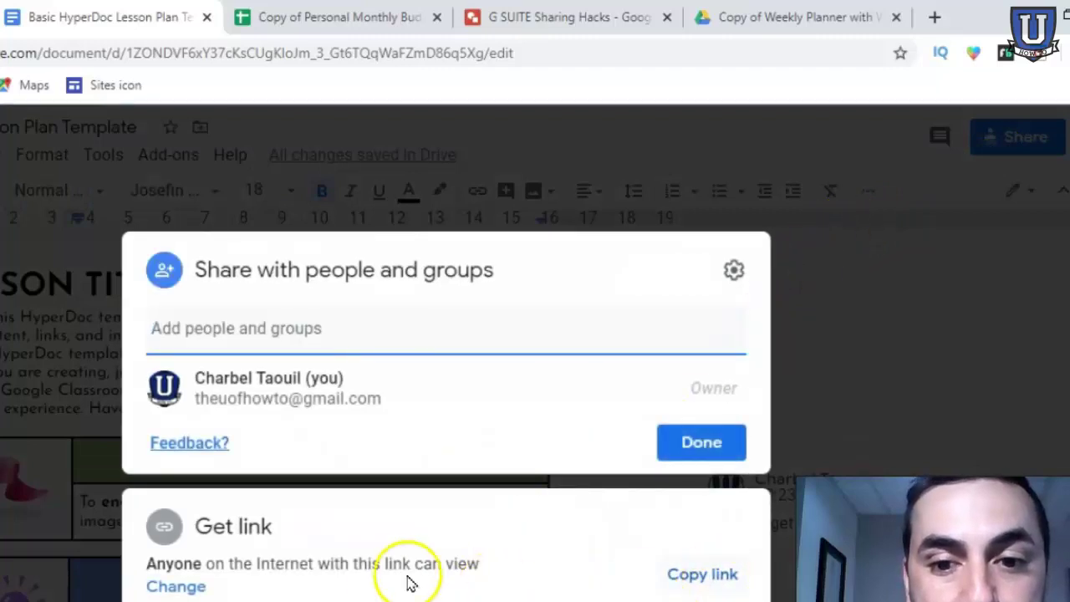
left_click(159, 587)
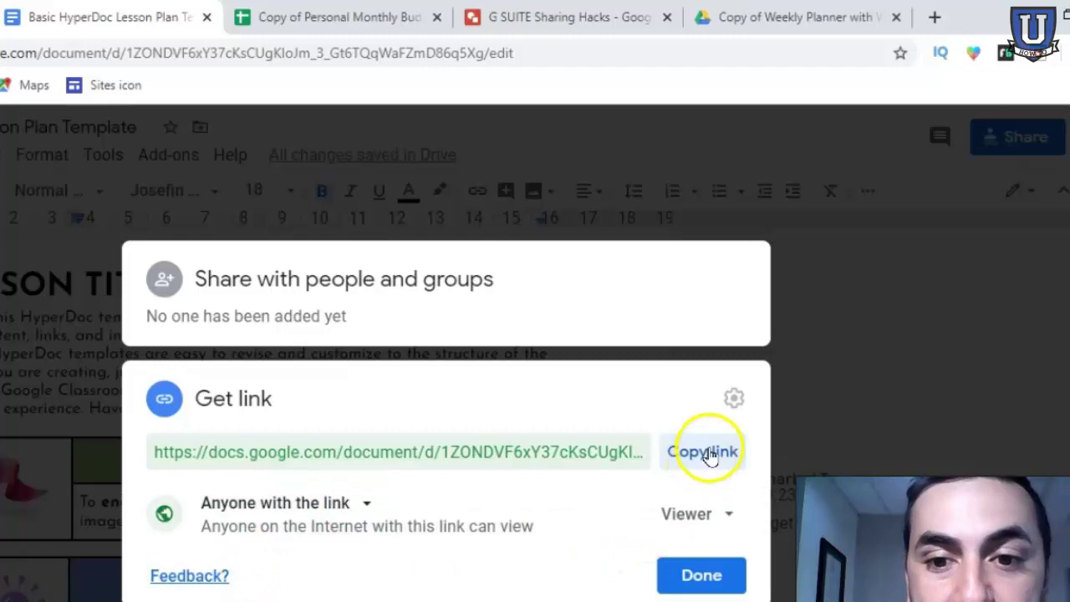
left_click(707, 454)
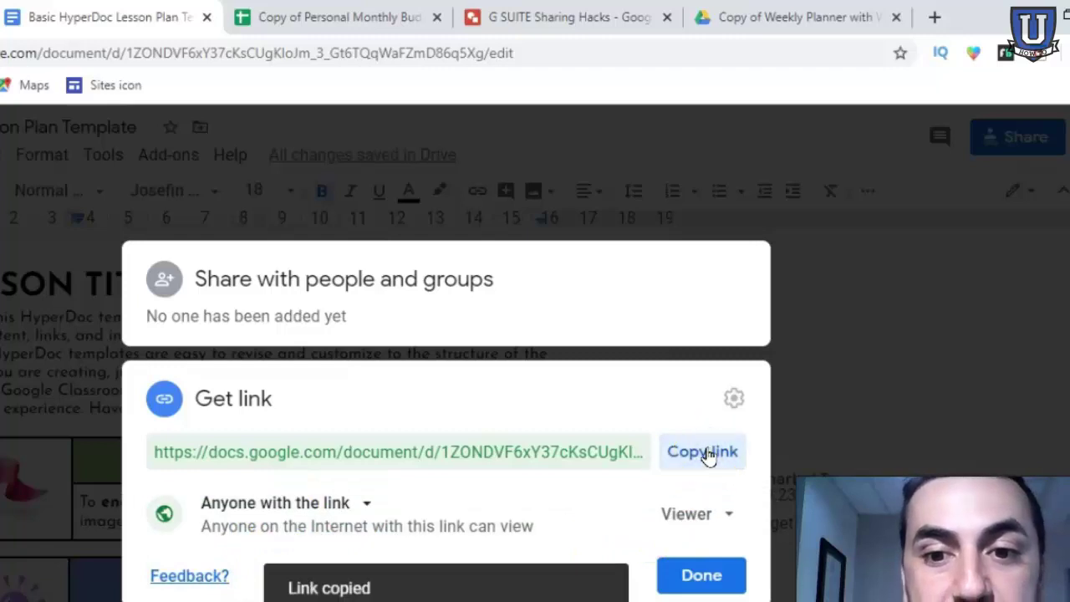
- Load the document's link in the Copy document tab with edit?usp=sharing replaced by copy, and make a copy of the template
left_click(798, 17)
left_click(514, 50)
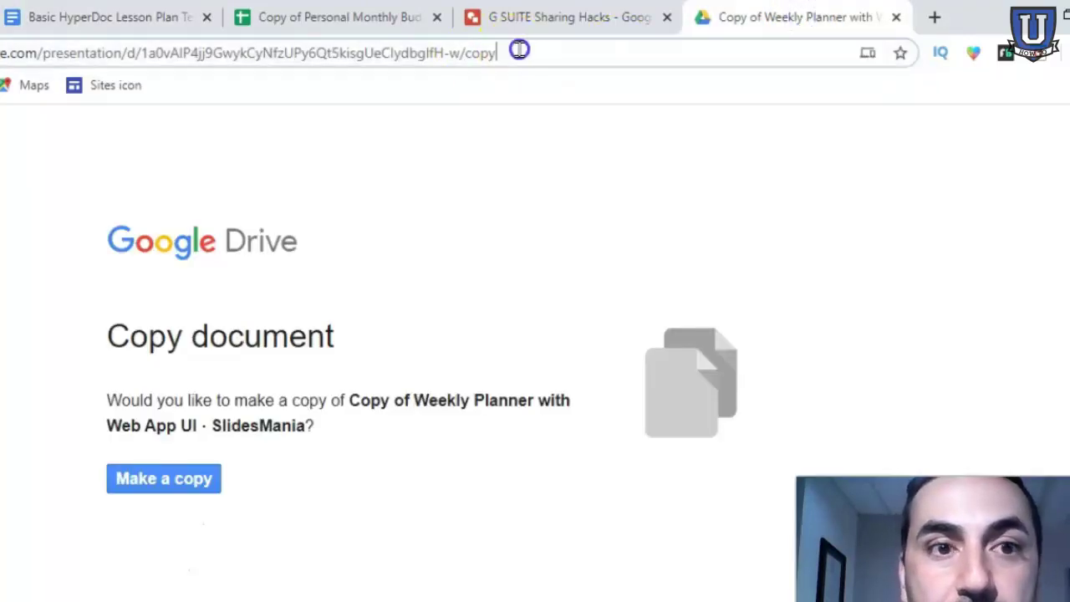
key("ctrl+v")
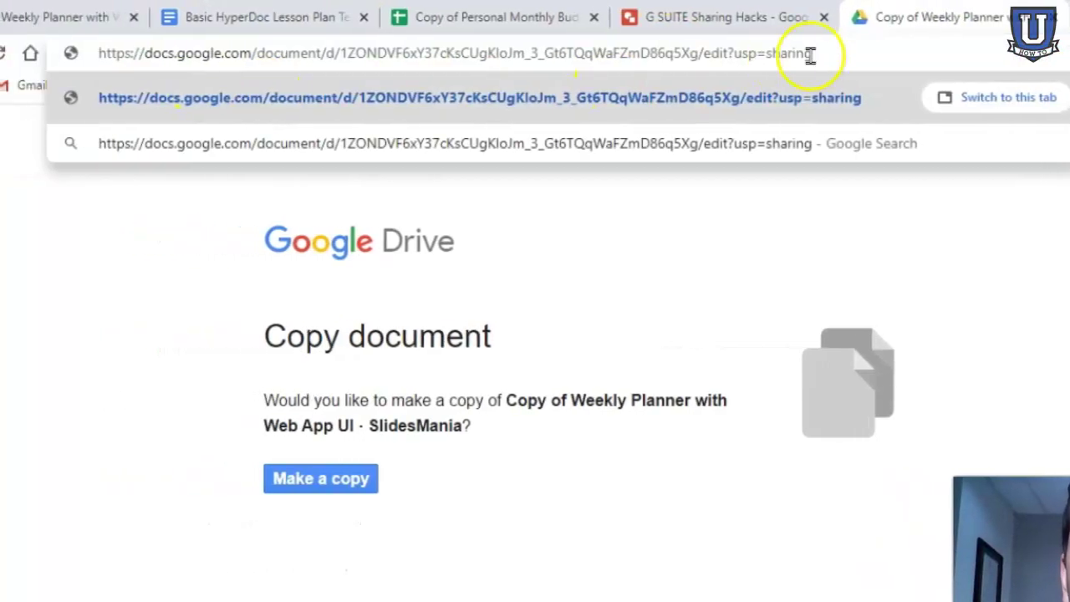
left_click_drag(828, 53, 731, 51)
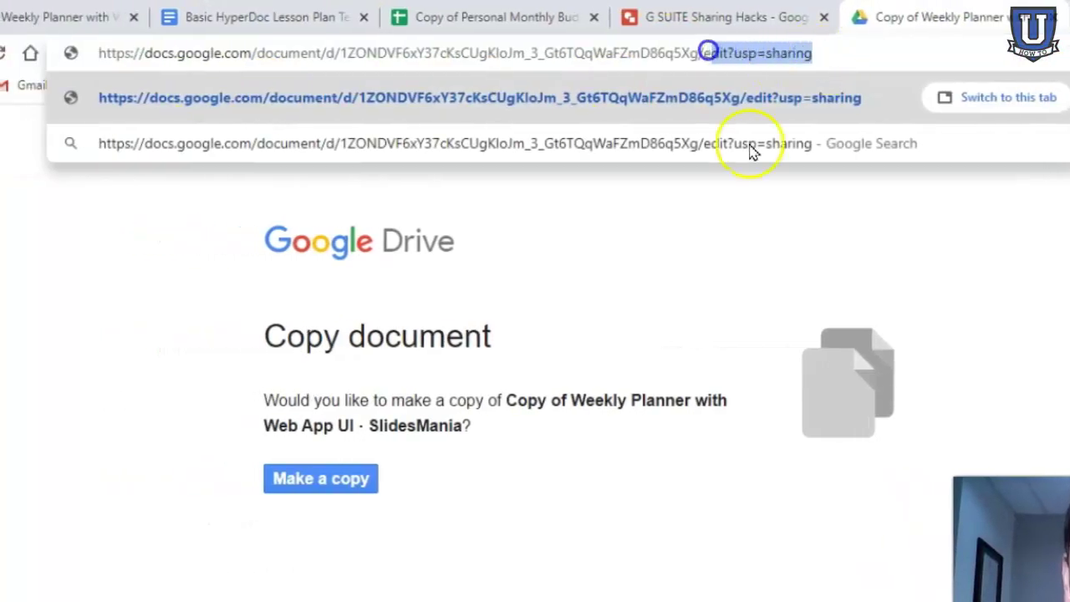
key("BackSpace")
type("c")
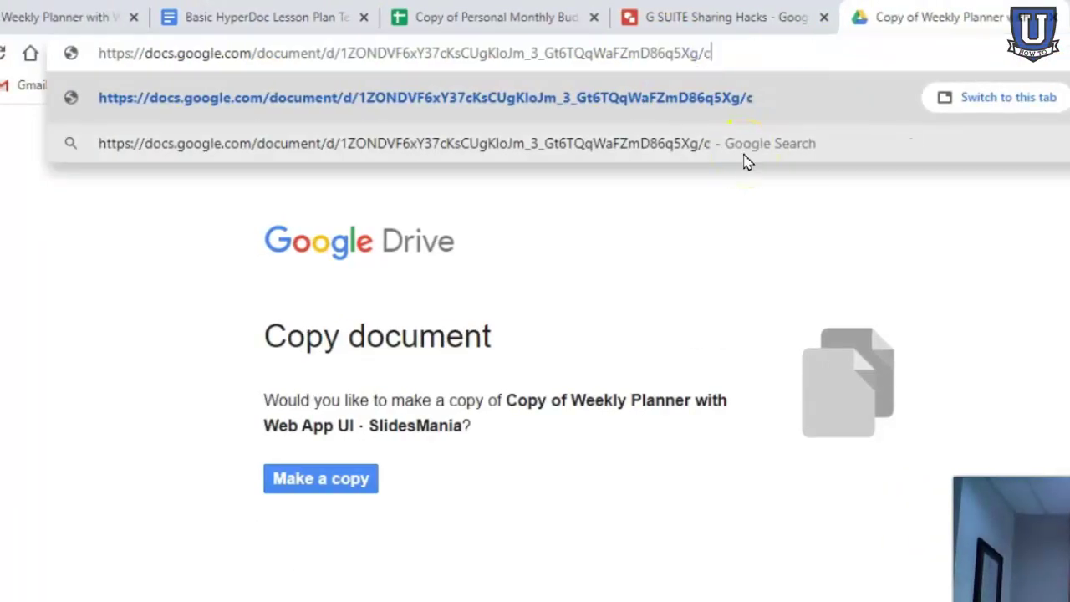
type("opy")
key("Return")
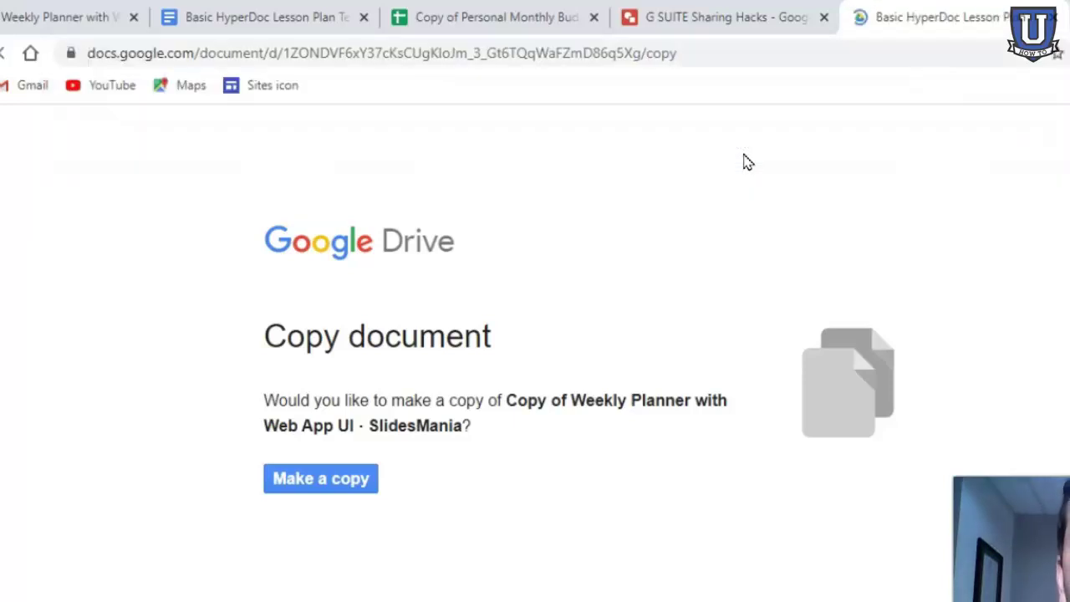
left_click(324, 482)
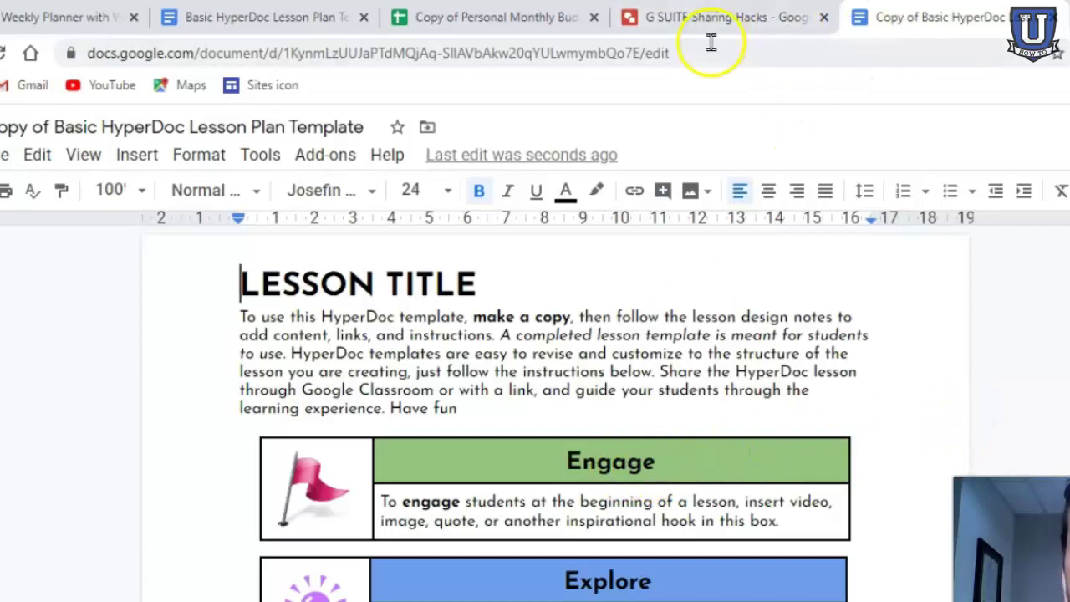
- Load the original template's link again in the copy's tab, with edit?usp=sharing replaced by copy?copyComments=true
left_click(675, 50)
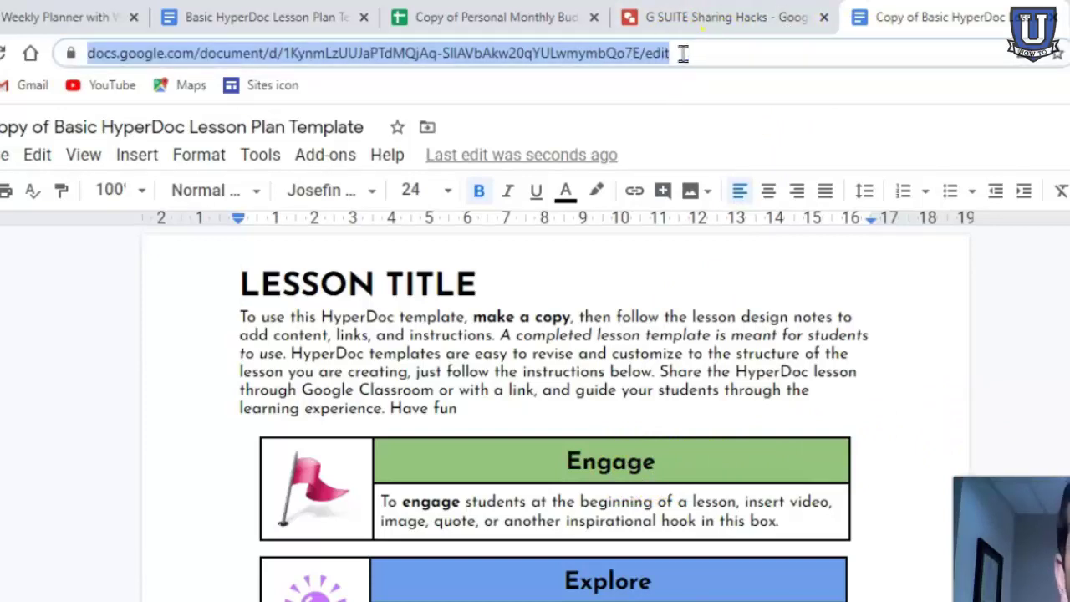
key("ctrl+v")
left_click_drag(832, 56, 707, 56)
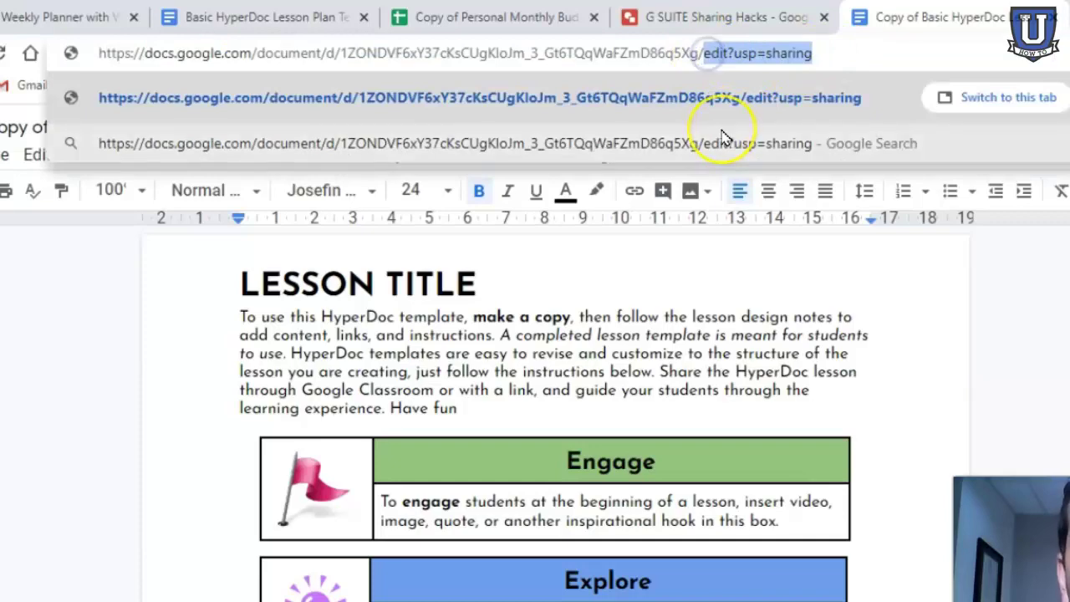
type("copy")
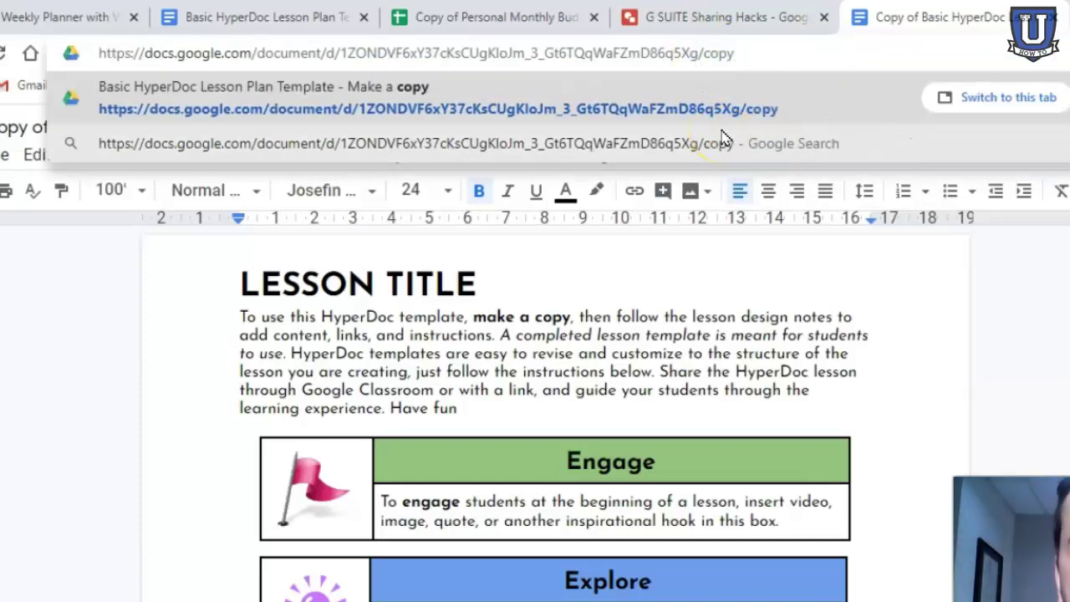
type("?copy")
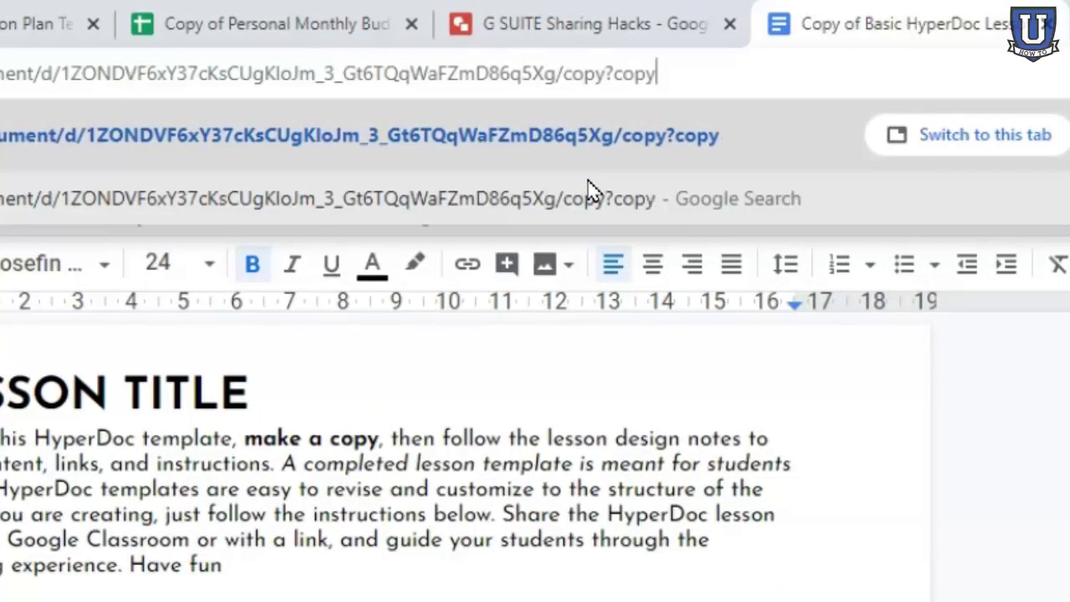
type("Comment")
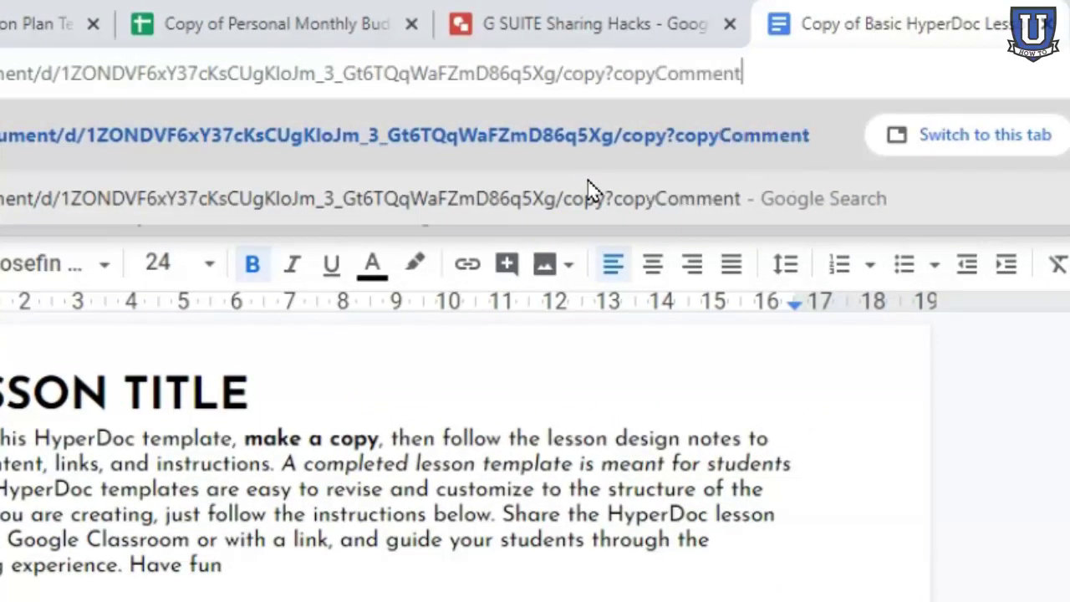
type("s=tr")
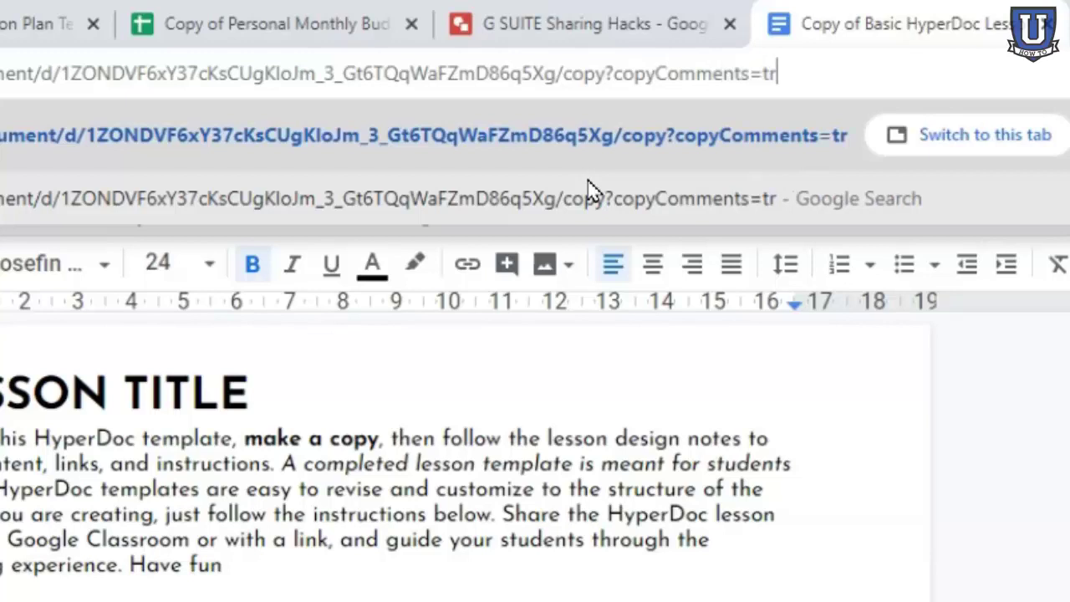
type("ue")
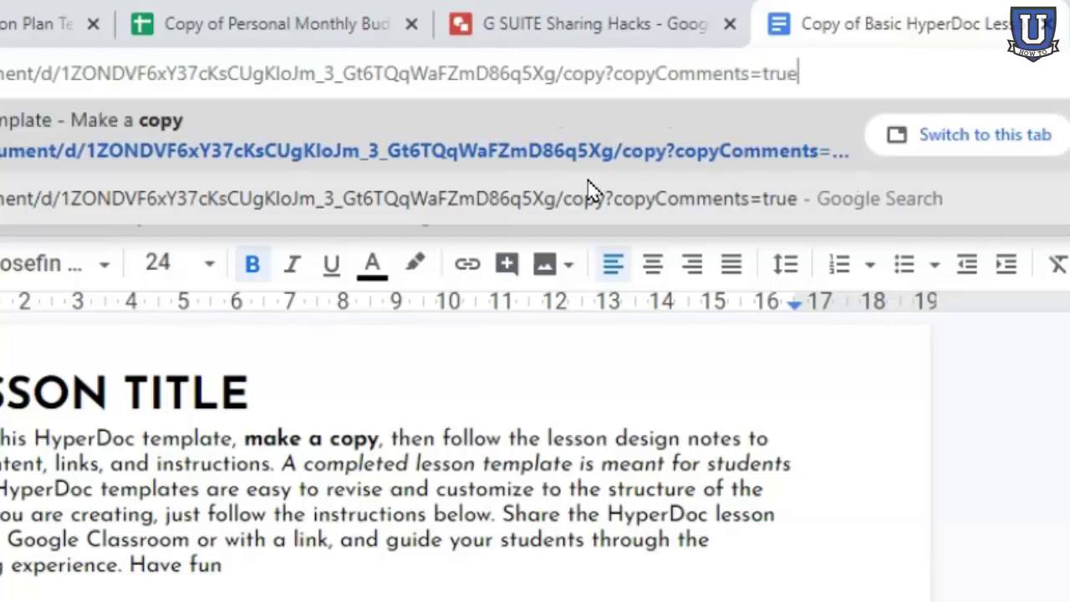
key("Return")
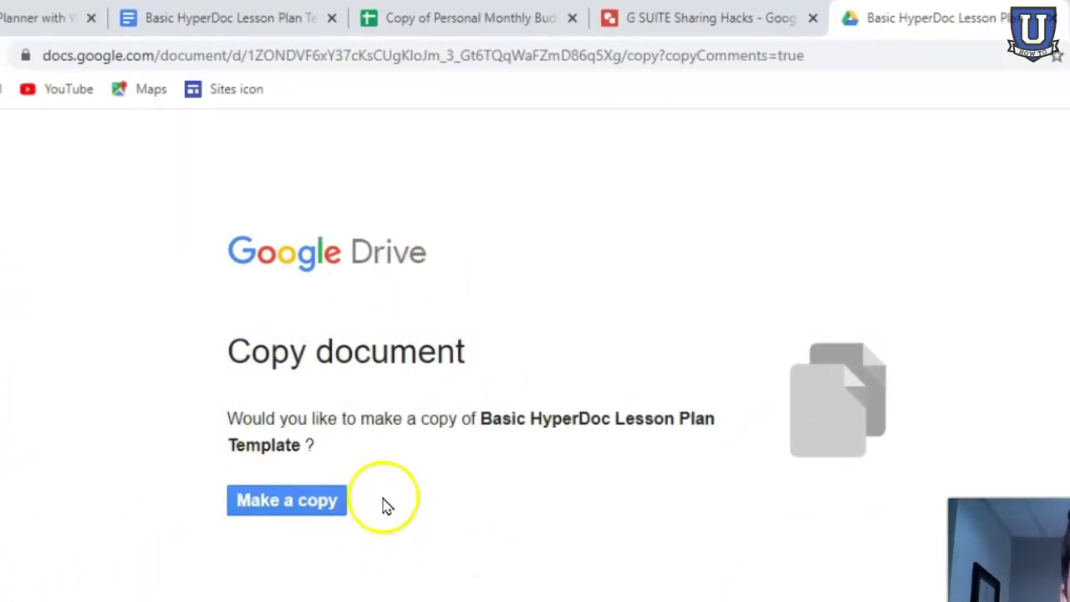
- Make a copy of the Basic HyperDoc Lesson Plan Template with its comments, and close the copied document
left_click(290, 509)
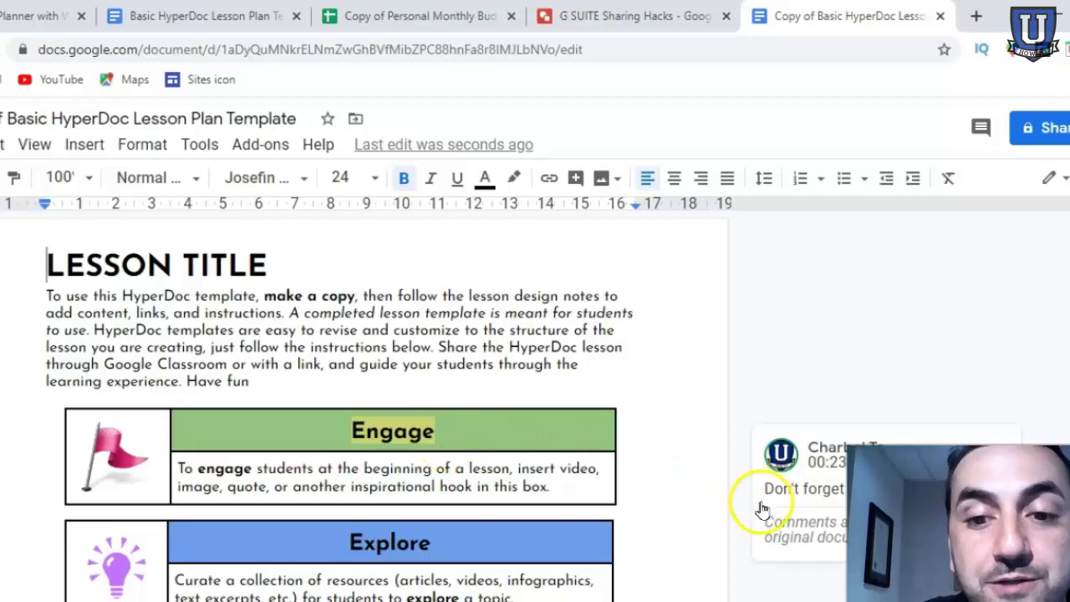
key("ctrl+w")
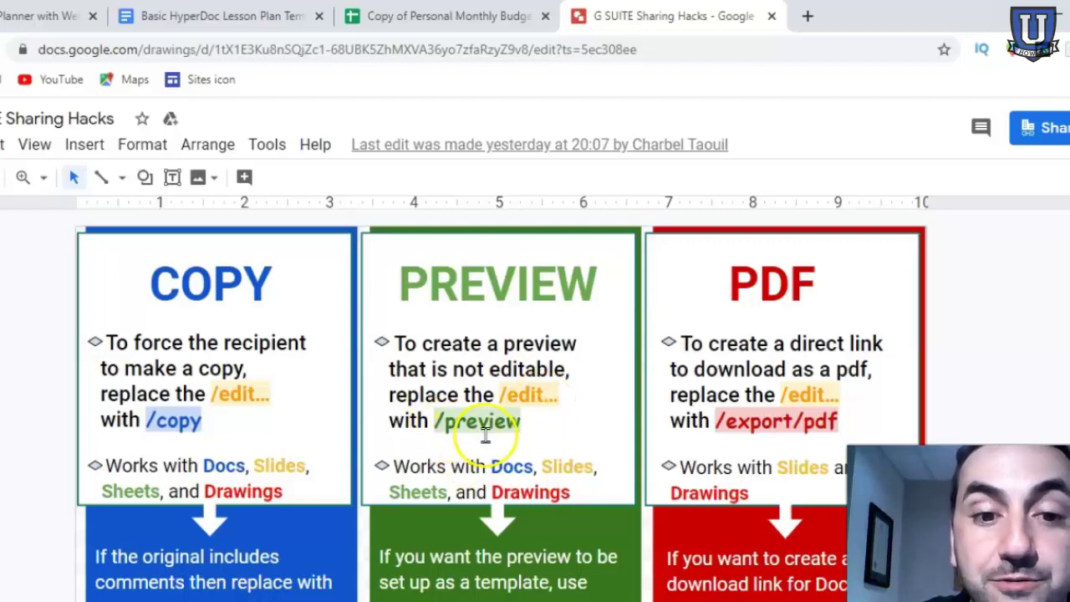
- Copy the sharing link of the Copy of Personal Monthly Budget Template spreadsheet
left_click(423, 18)
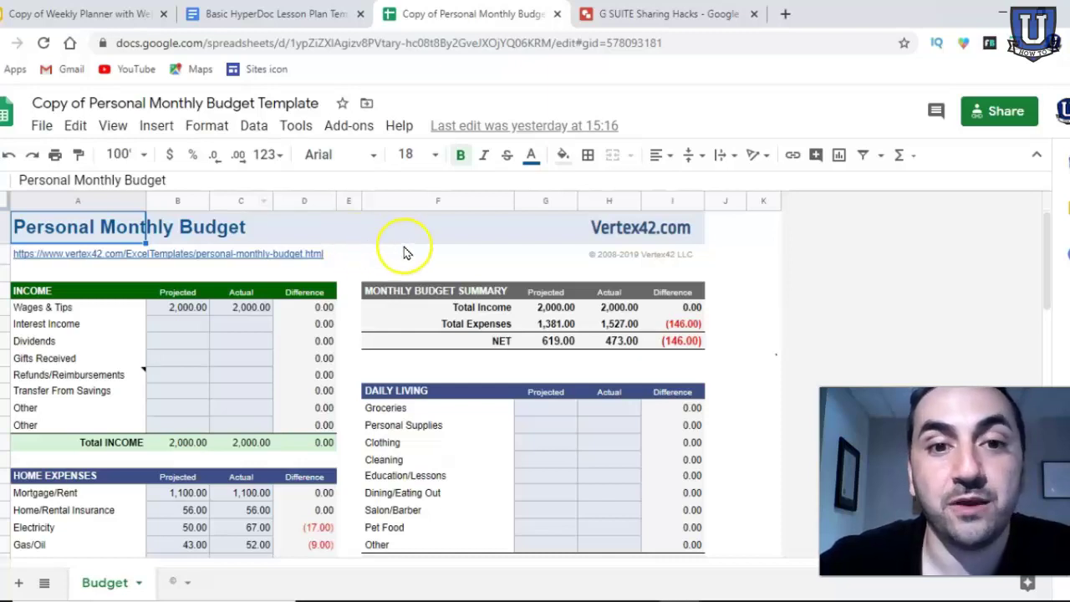
left_click(1007, 116)
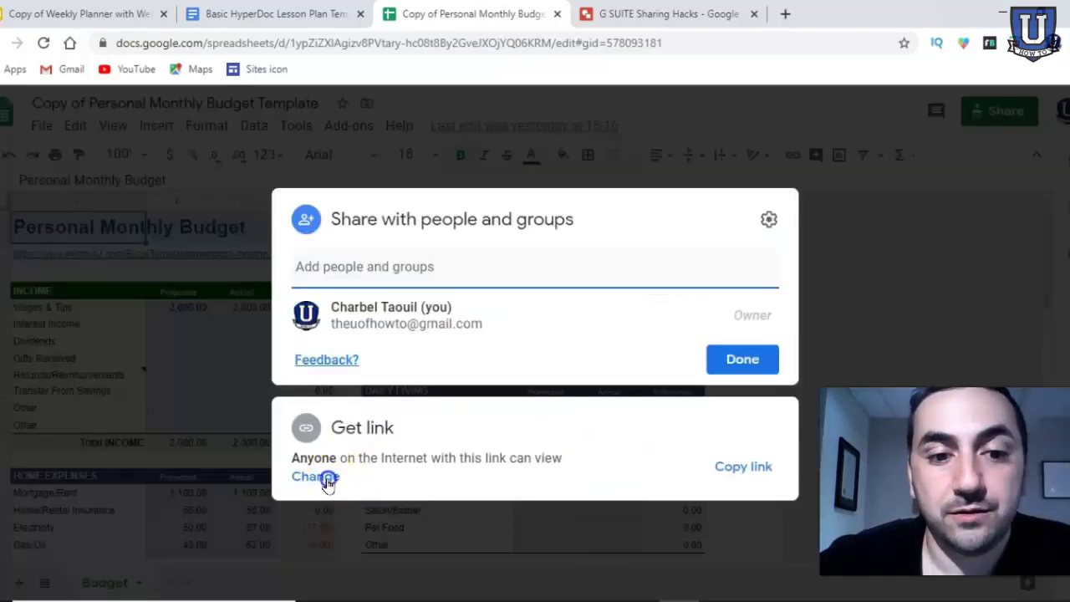
left_click(326, 478)
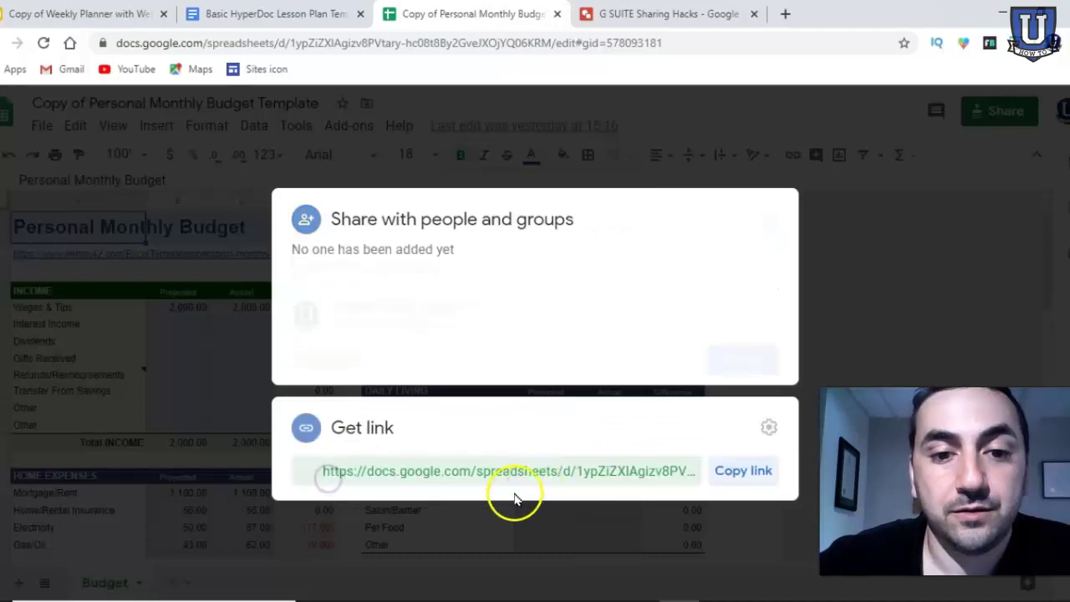
left_click(747, 376)
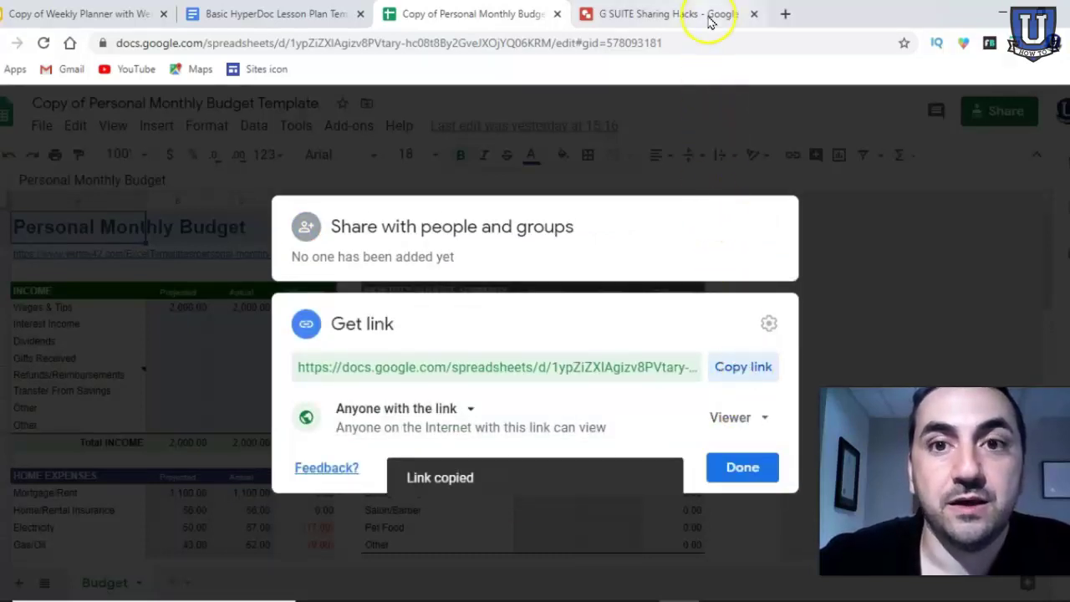
- Load the budget spreadsheet's link in a new browser tab with edit?usp=sharing replaced by preview
left_click(786, 14)
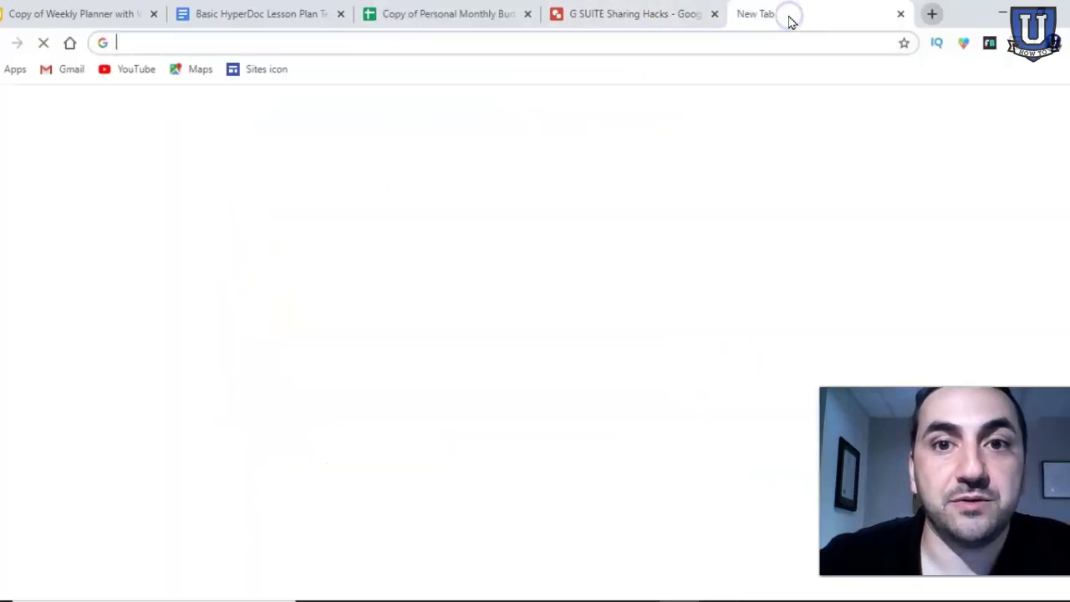
left_click(686, 17)
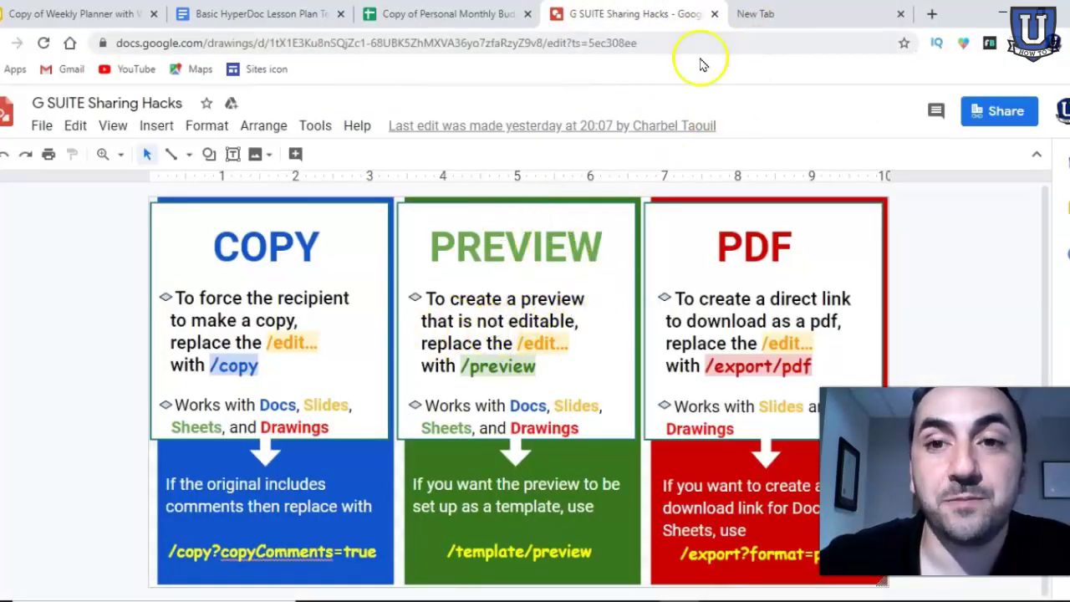
left_click(783, 15)
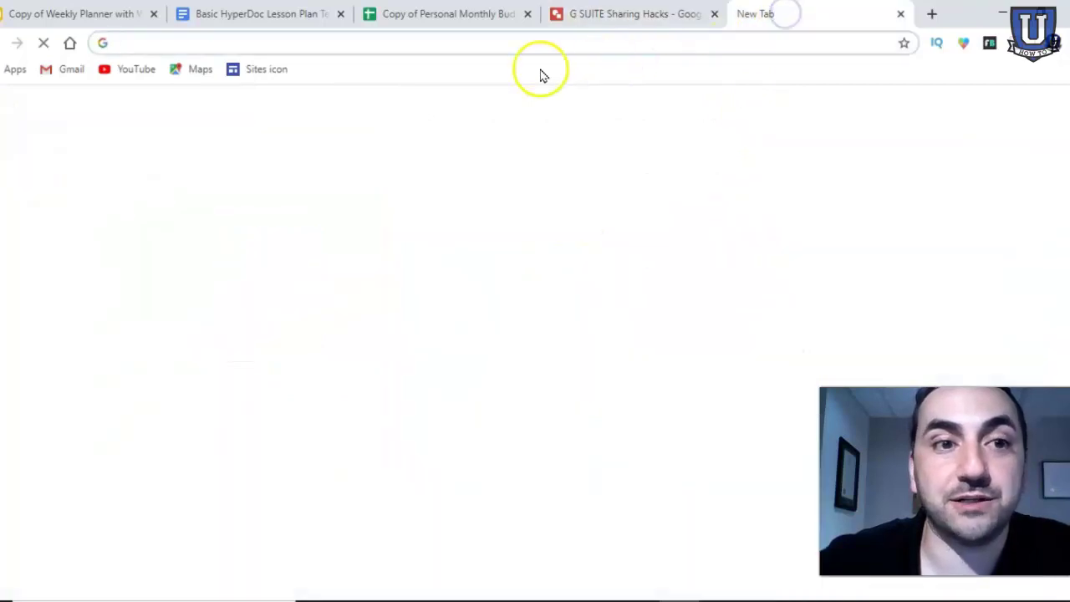
left_click(411, 40)
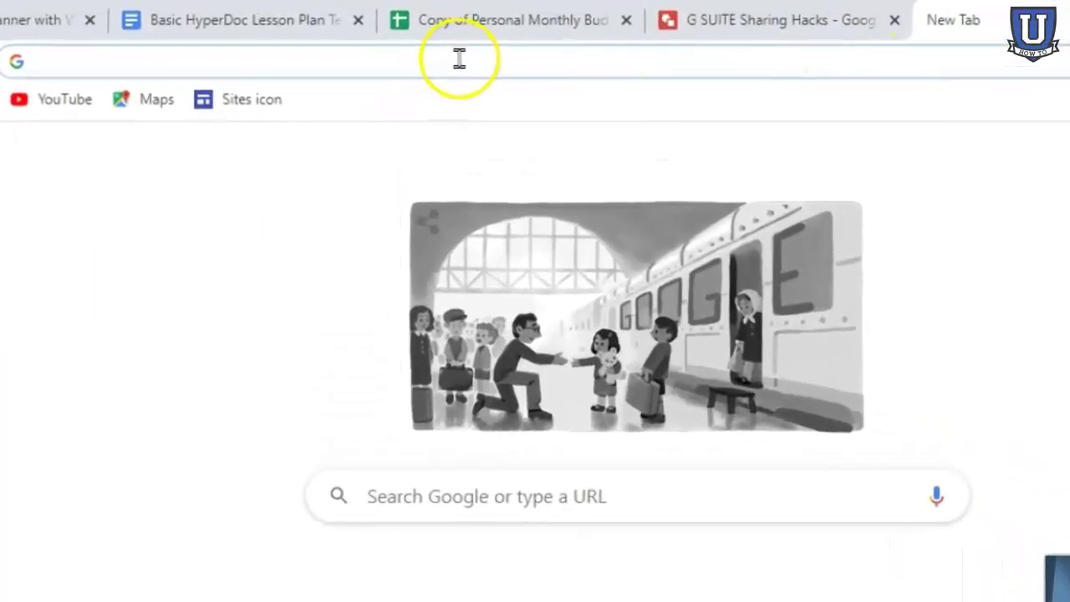
key("ctrl+v")
left_click_drag(875, 64, 745, 63)
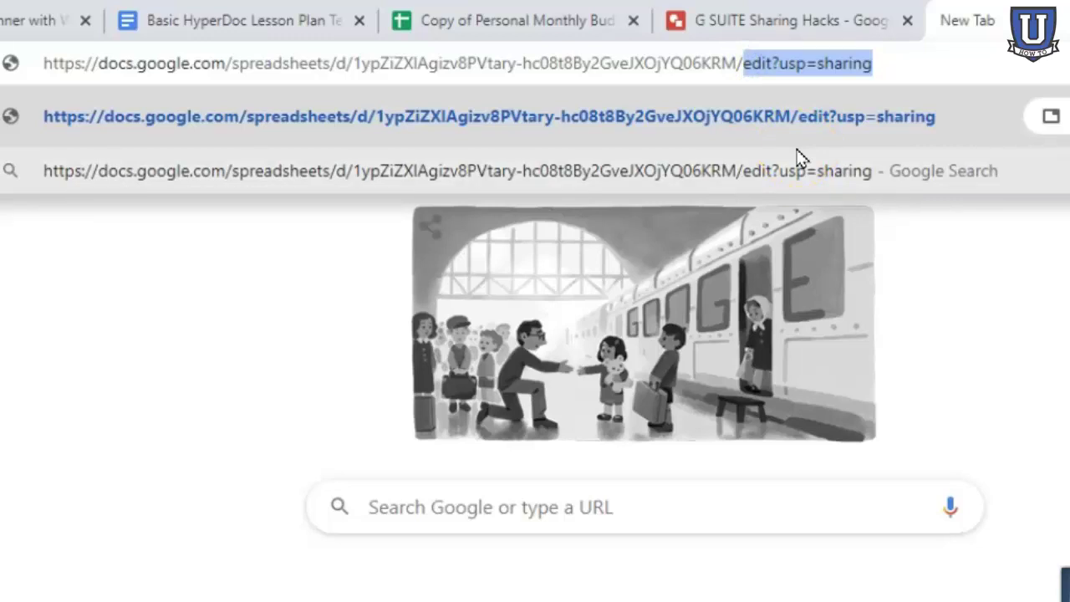
type("preview")
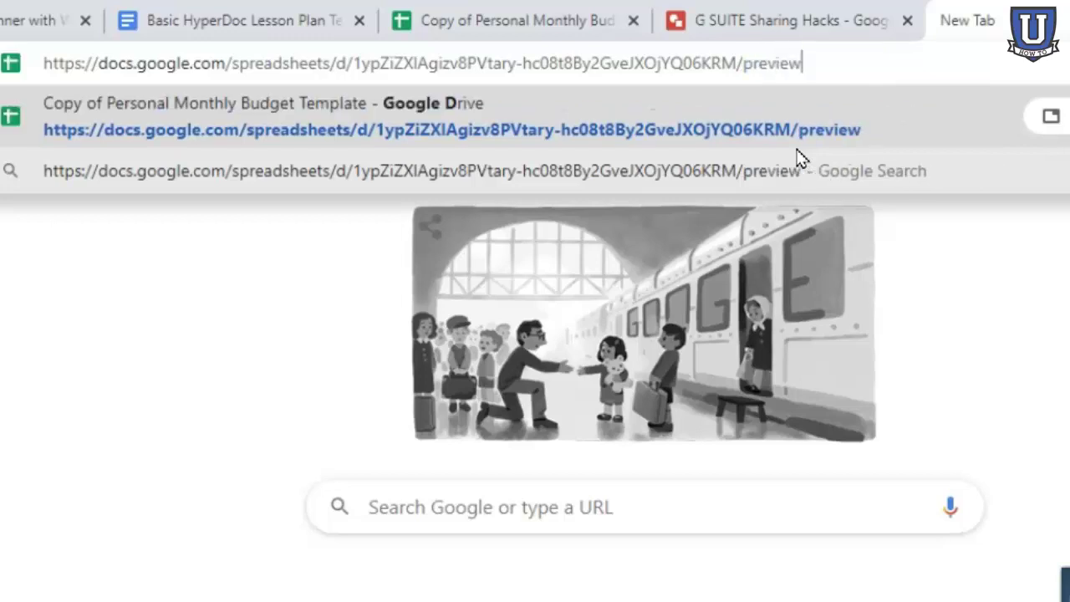
key("Return")
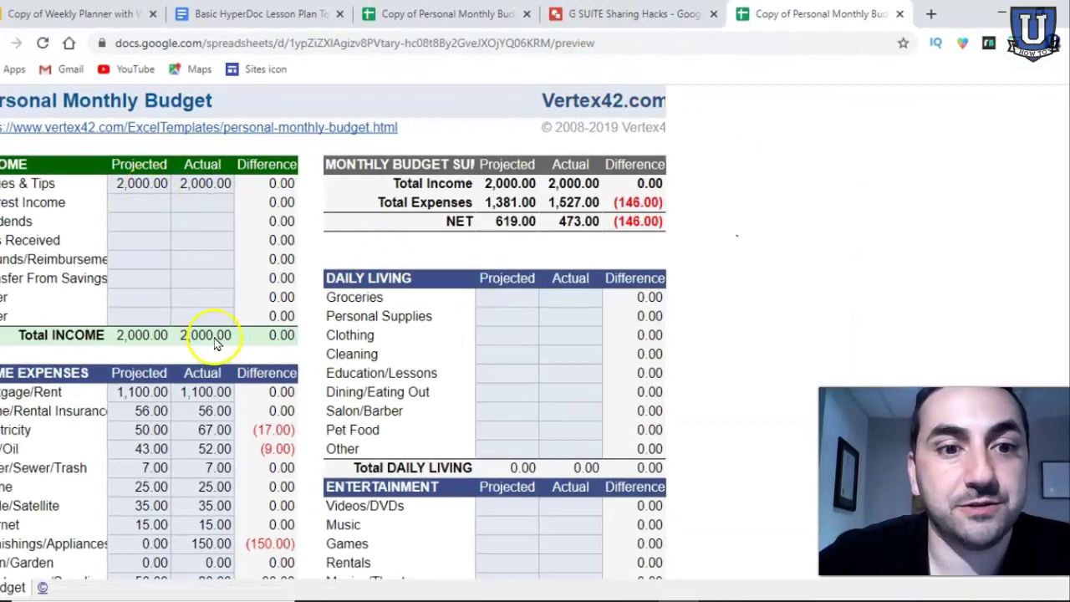
- Look through the budget spreadsheet's preview and try selecting its cells to check whether they are editable
scroll(292, 320, "down", 6)
scroll(292, 320, "up", 7)
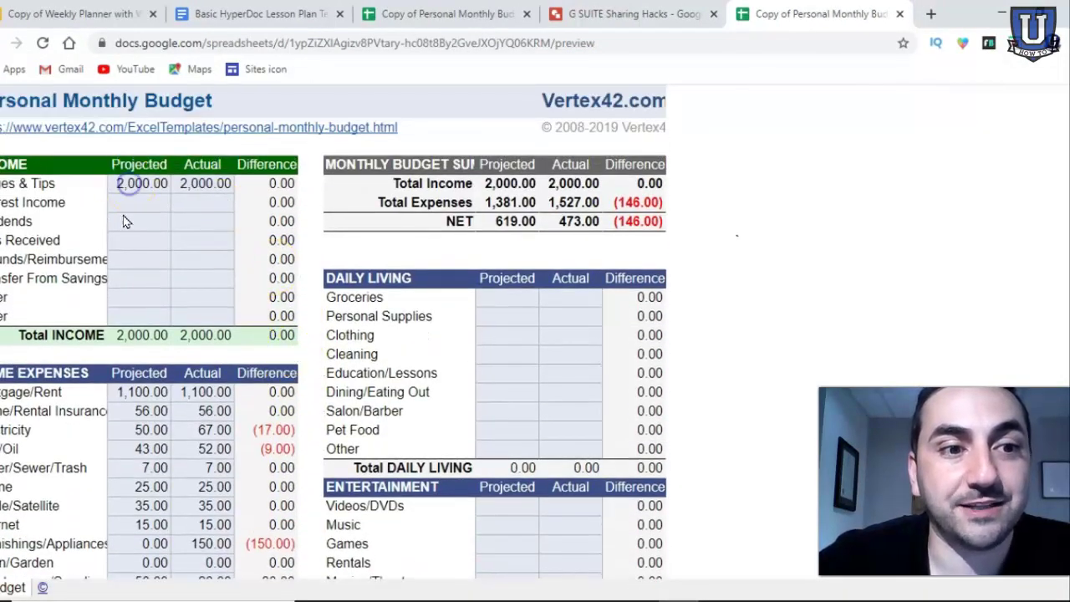
left_click_drag(438, 241, 382, 179)
left_click(332, 259)
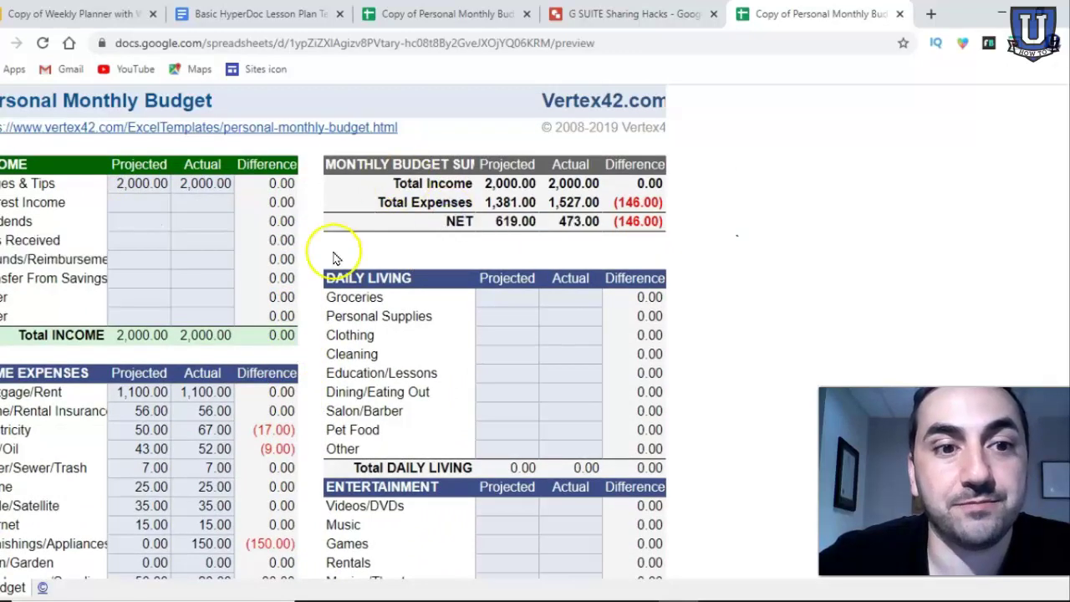
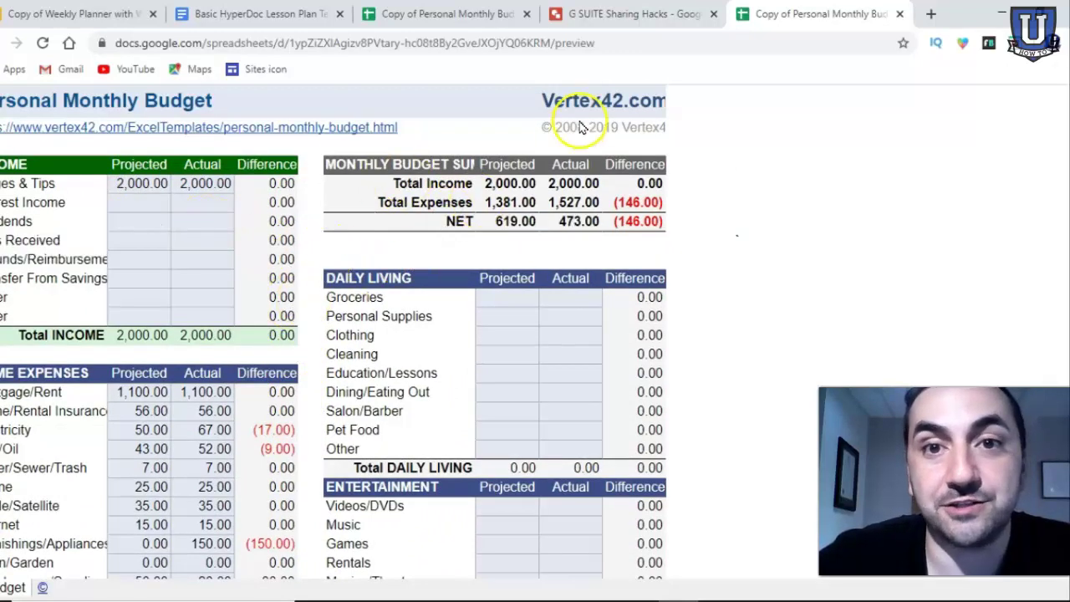
- Copy the Weekly Planner presentation's sharing link and load it in the budget preview's tab with edit?usp=sharing replaced by preview
left_click(71, 14)
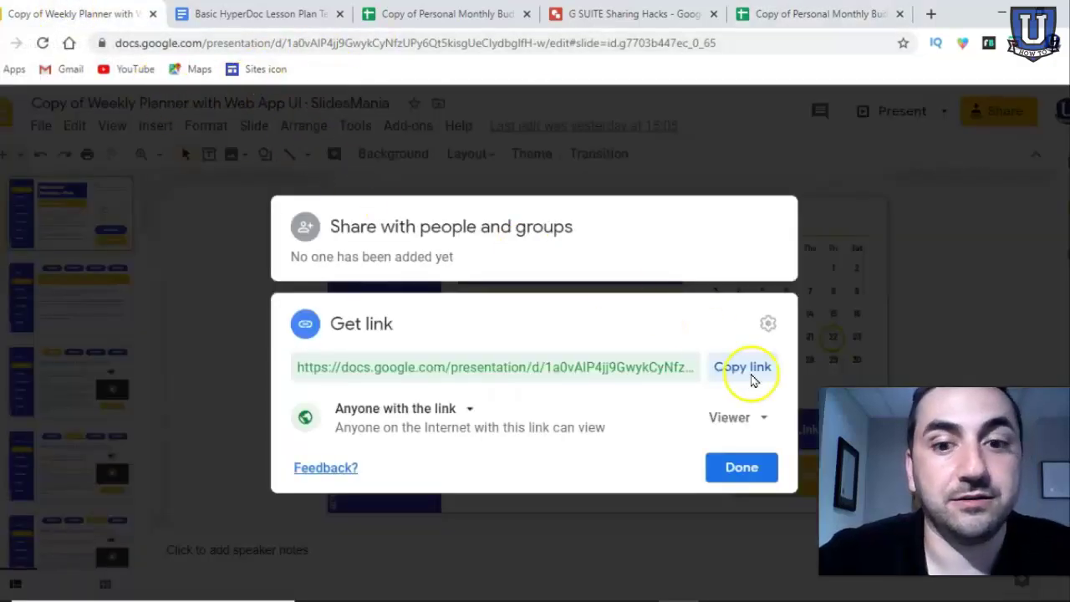
left_click(743, 367)
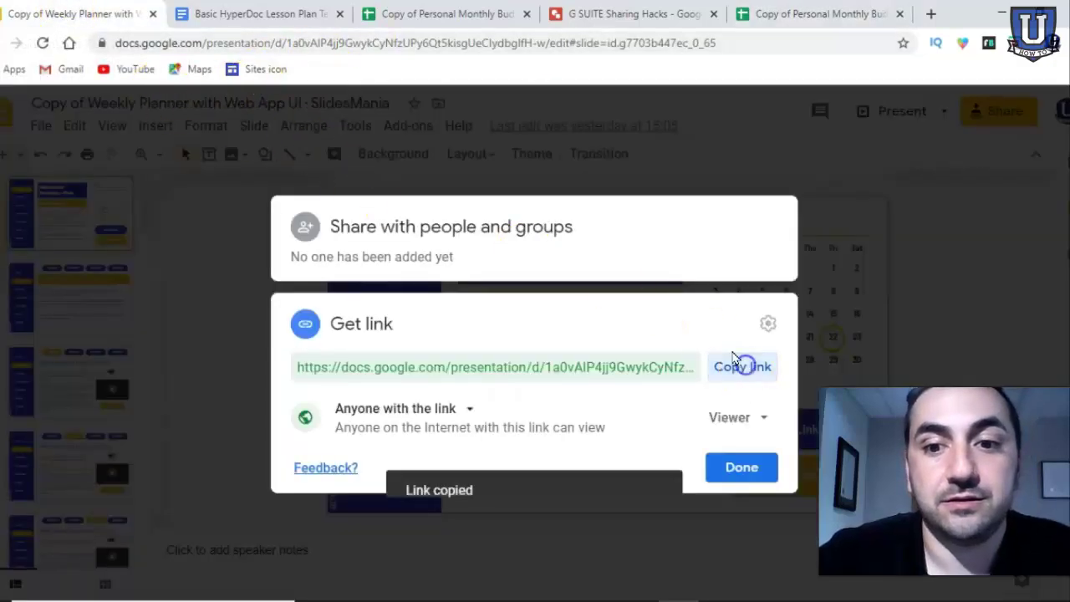
left_click(795, 14)
left_click(661, 43)
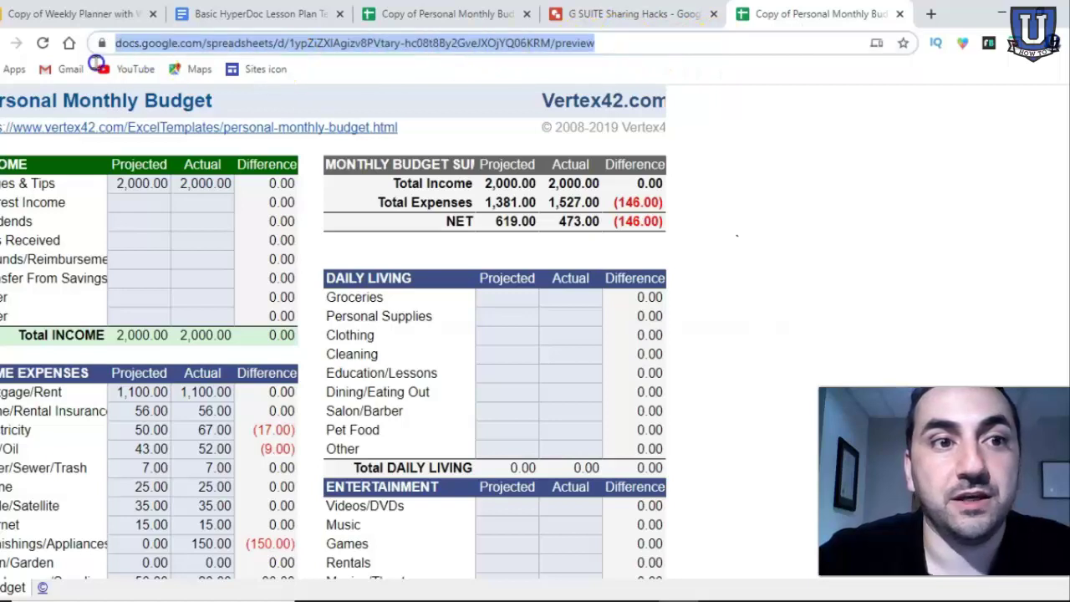
key("ctrl+v")
left_click_drag(693, 43, 609, 51)
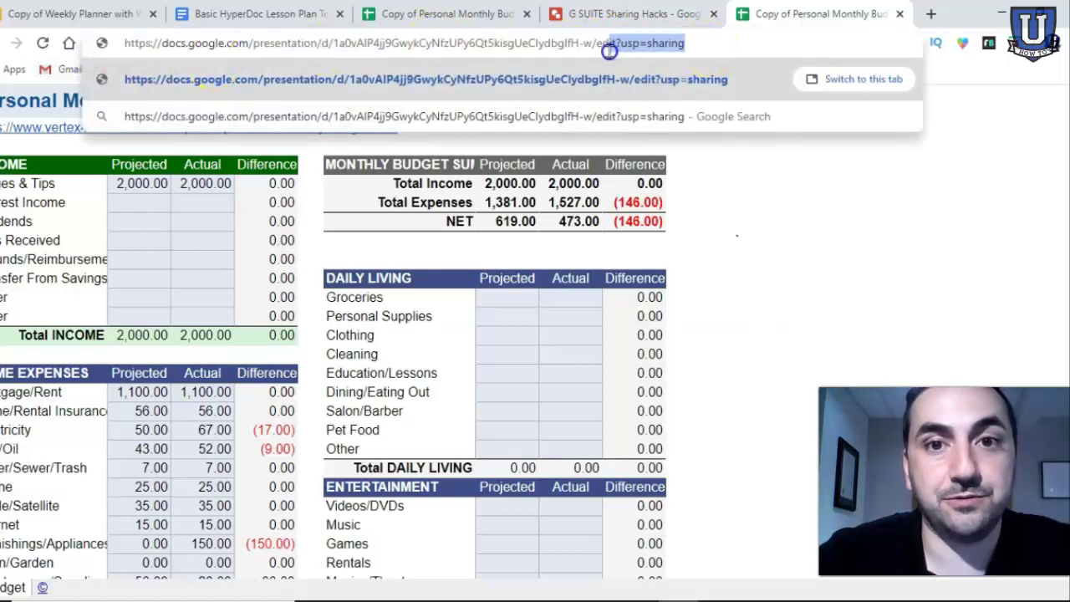
key("BackSpace")
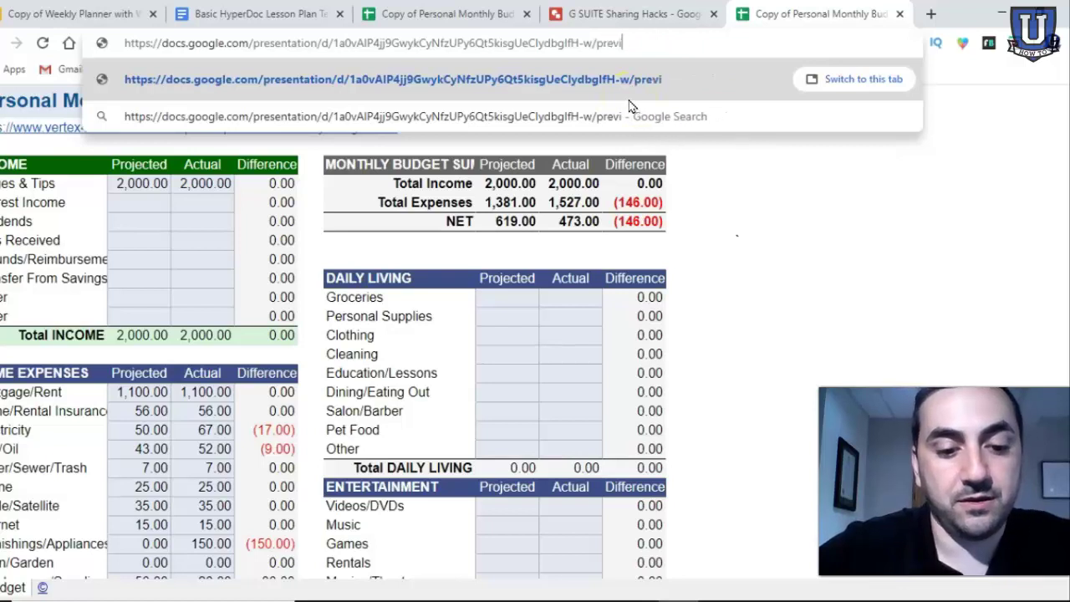
type("w")
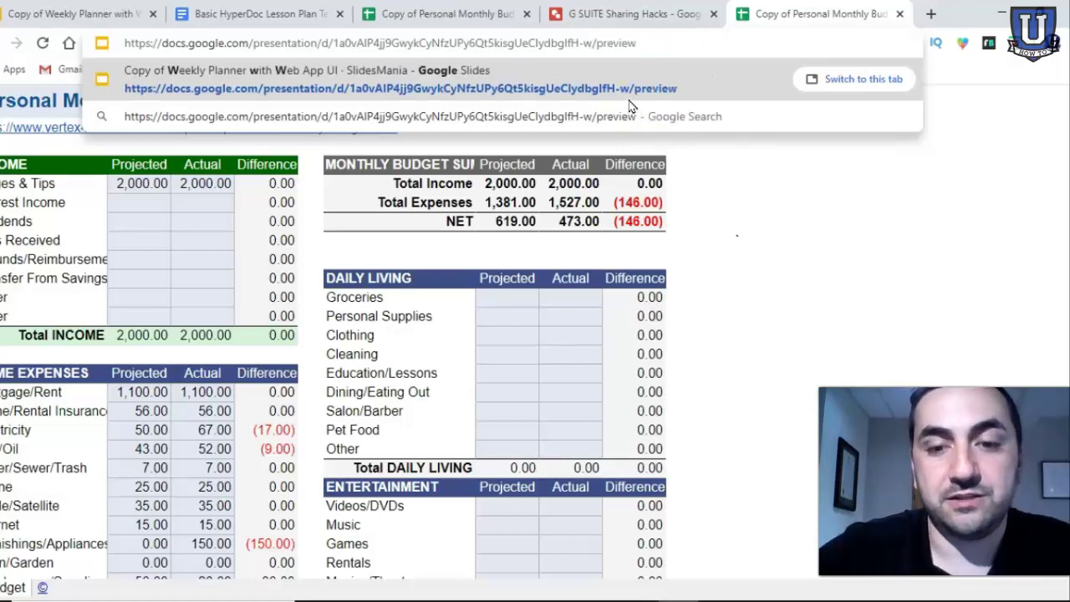
key("Return")
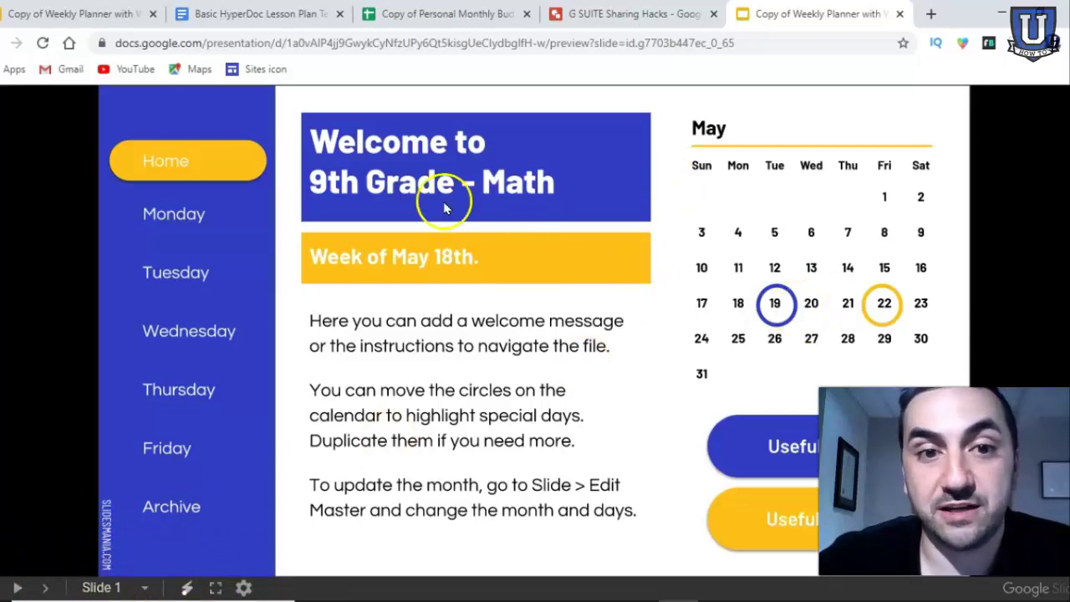
- Test the Tuesday, activity and Home links in the Weekly Planner preview, and close the preview
left_click(177, 279)
left_click(521, 117)
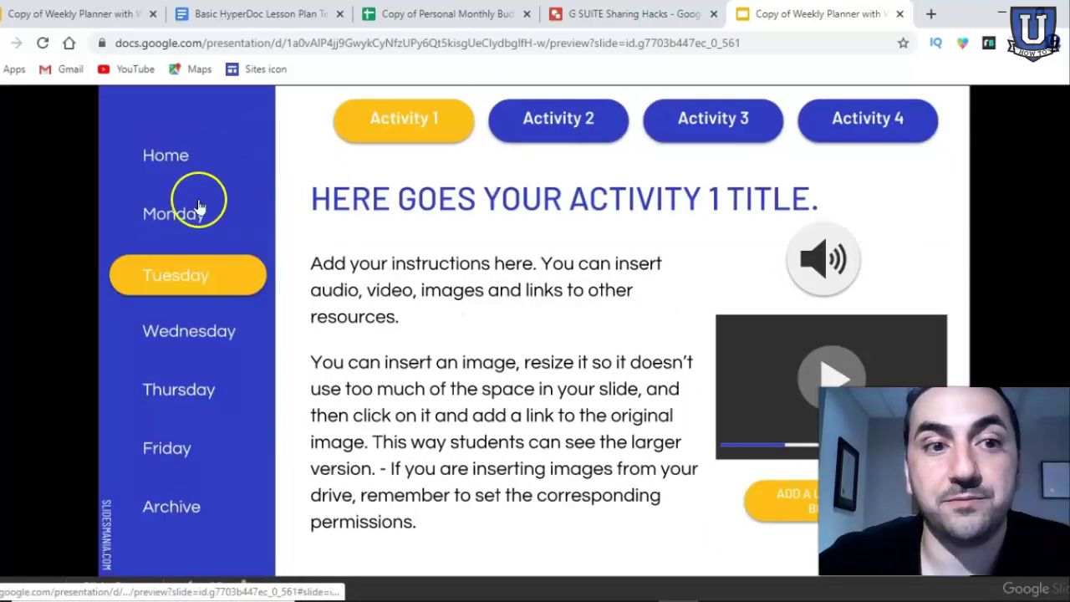
left_click(178, 159)
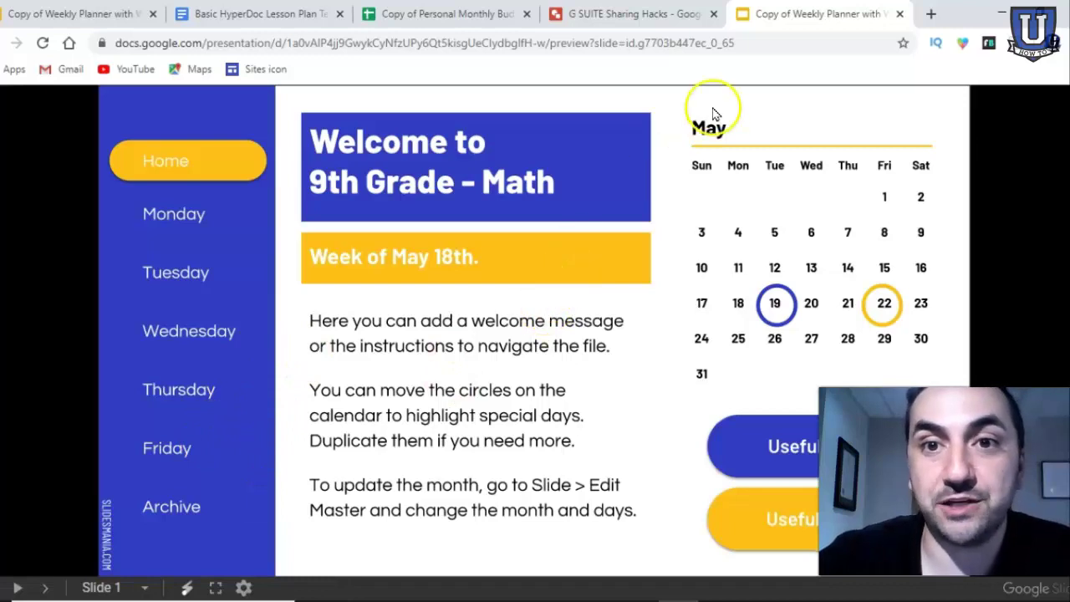
left_click(900, 15)
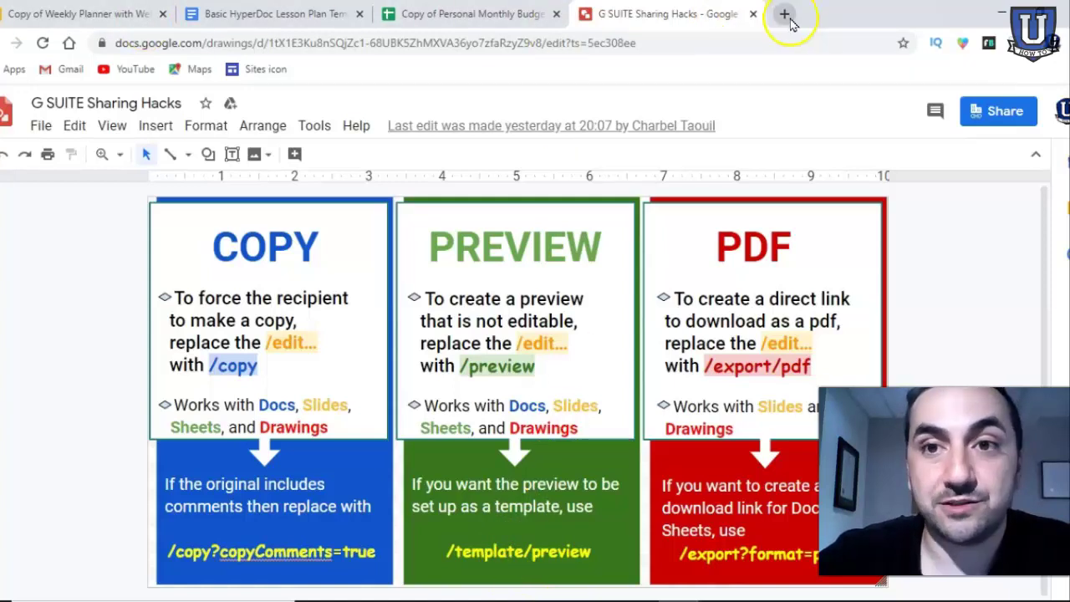
- Load the Weekly Planner's link in a new browser tab with edit?usp=sharing replaced by template/preview
key("ctrl+t")
left_click(594, 46)
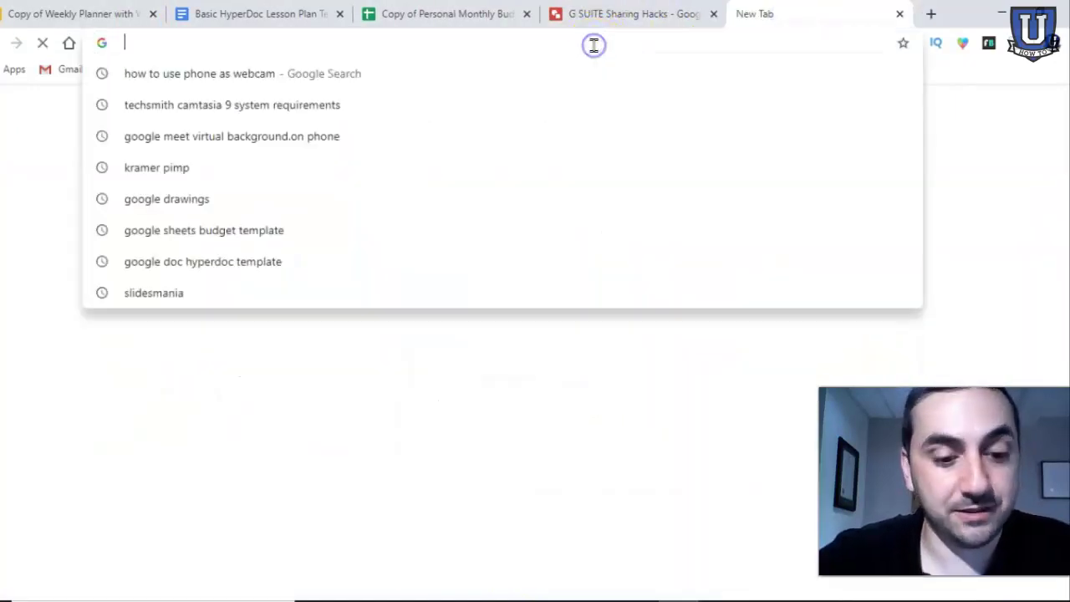
key("ctrl+v")
left_click_drag(644, 47, 596, 45)
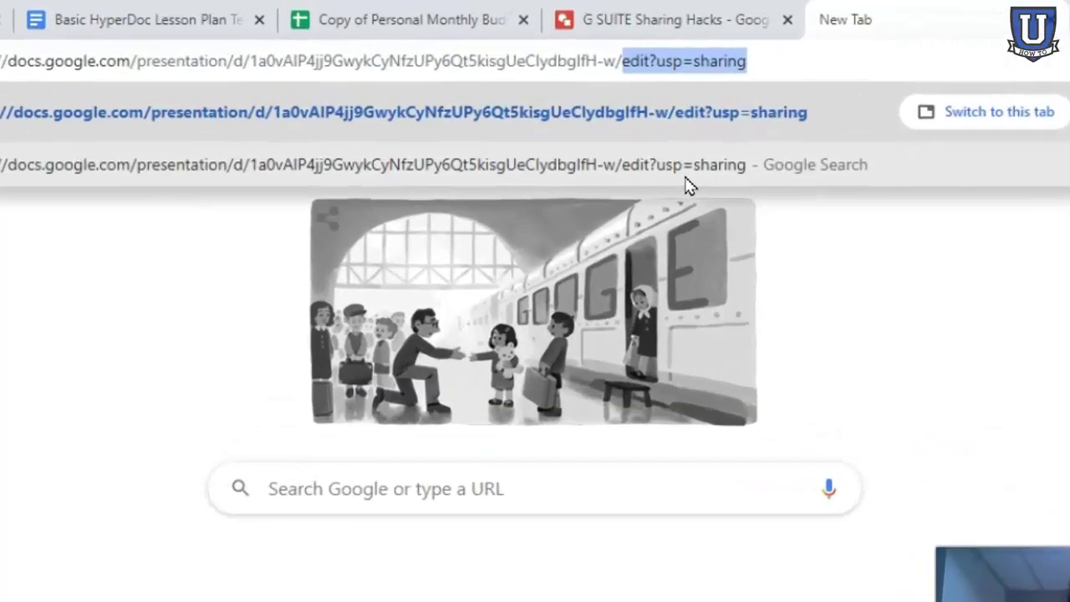
type("template")
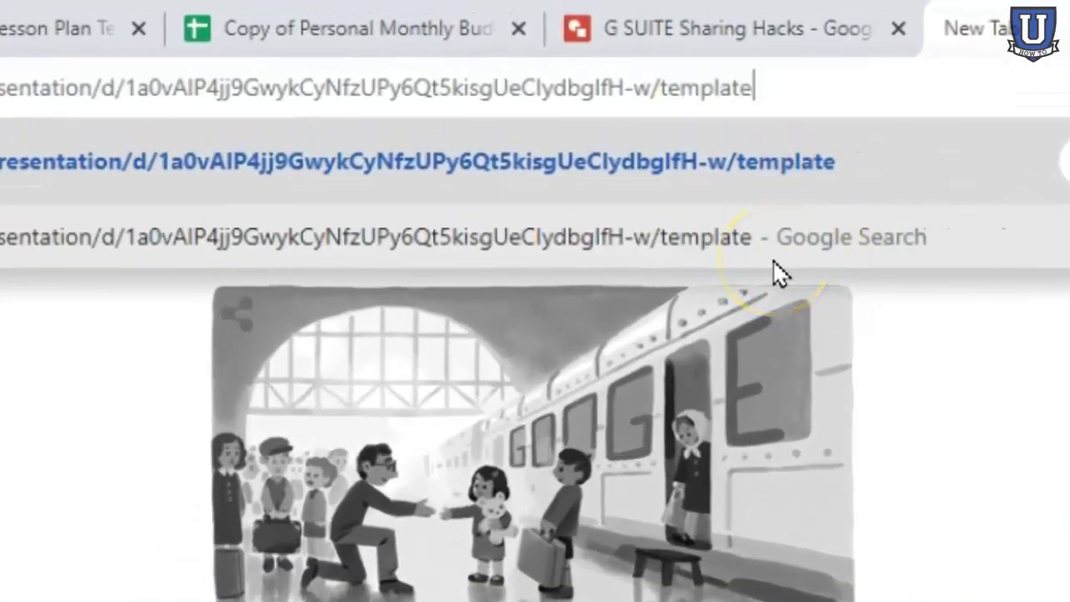
type("/preview")
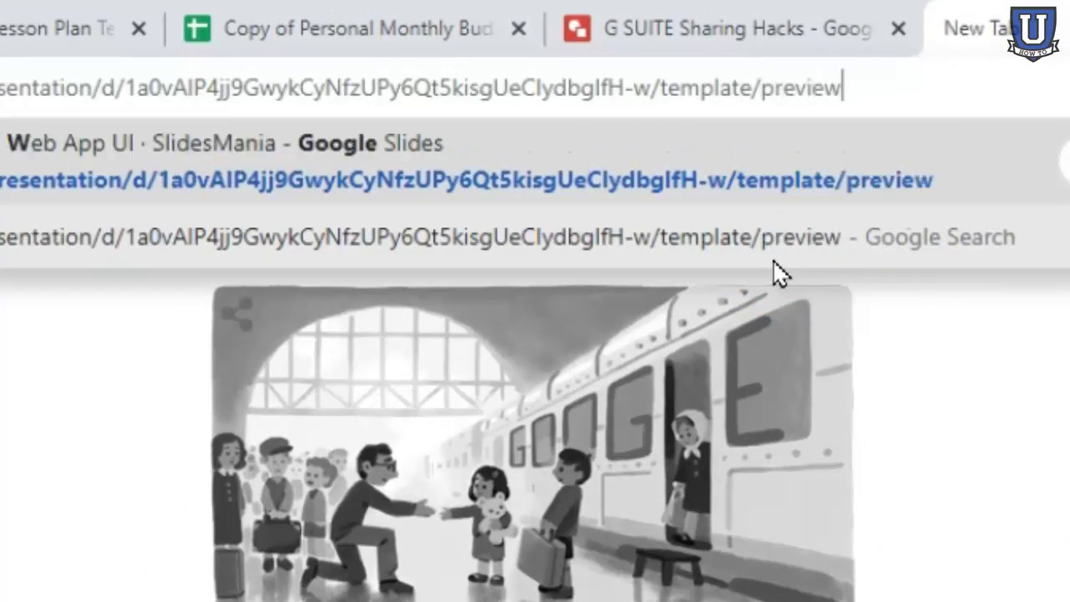
key("Return")
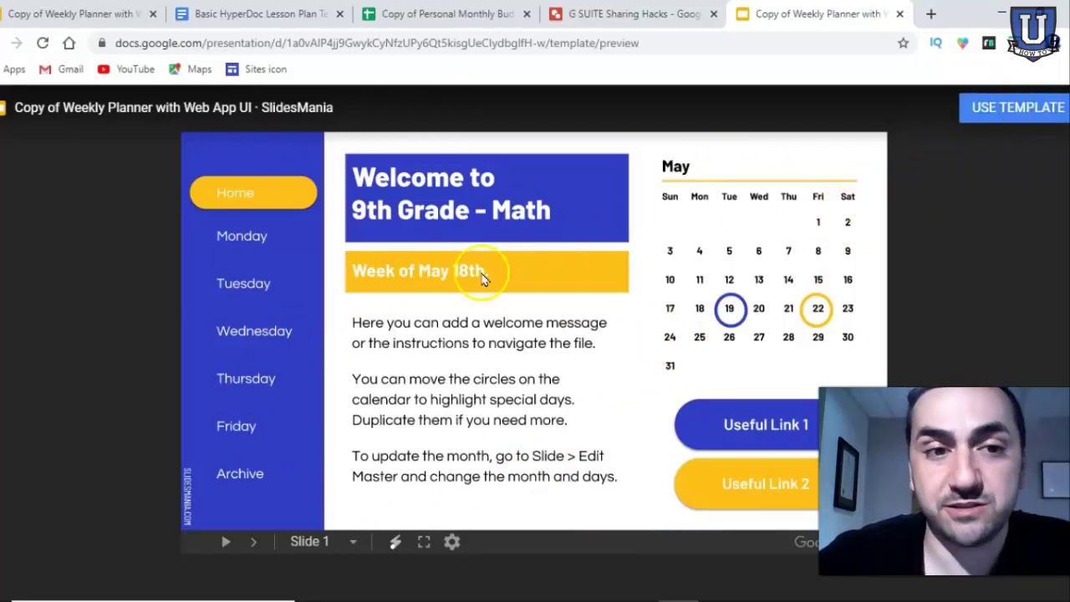
- Browse the template preview through the Monday, Wednesday and Activity 2 links, and advance through the following slides to Thursday
left_click(246, 242)
left_click(258, 328)
left_click(594, 161)
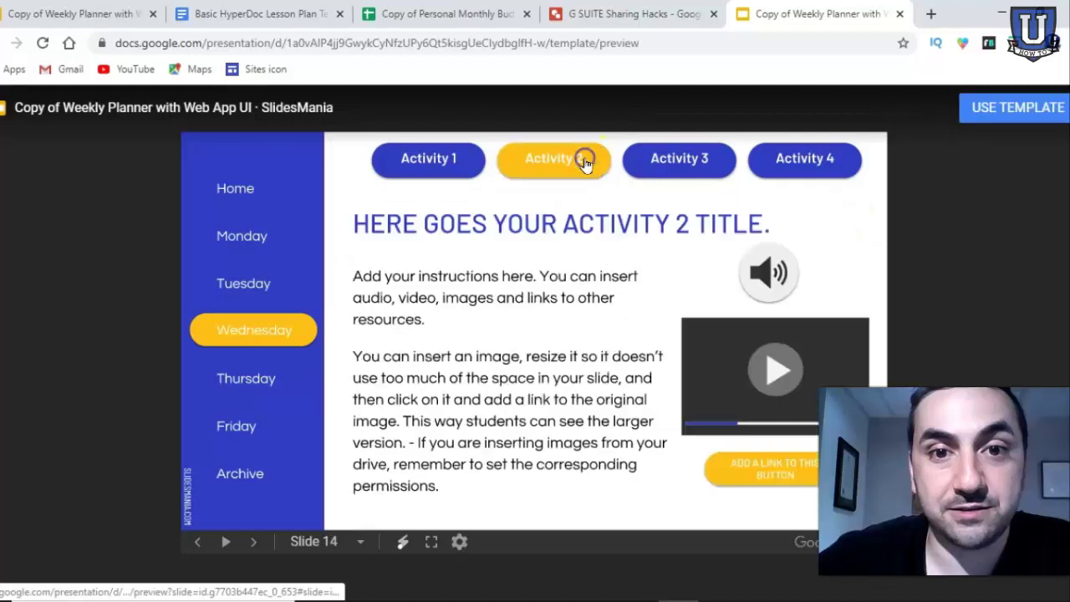
left_click(255, 542)
left_click(255, 543)
left_click(255, 542)
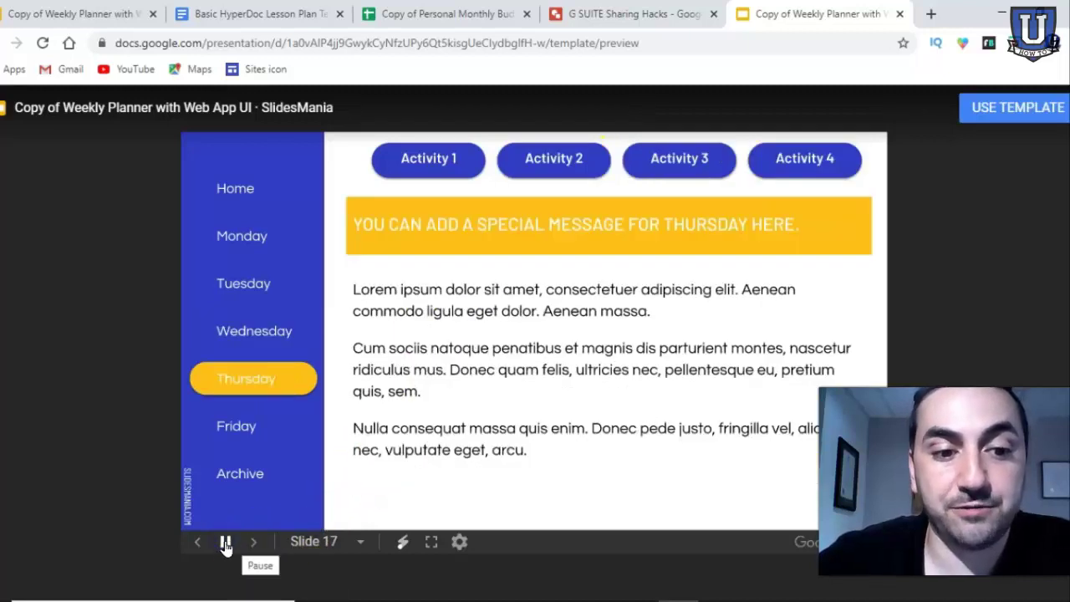
- Create a presentation from the previewed Weekly Planner template, and close the new copy
left_click(1029, 114)
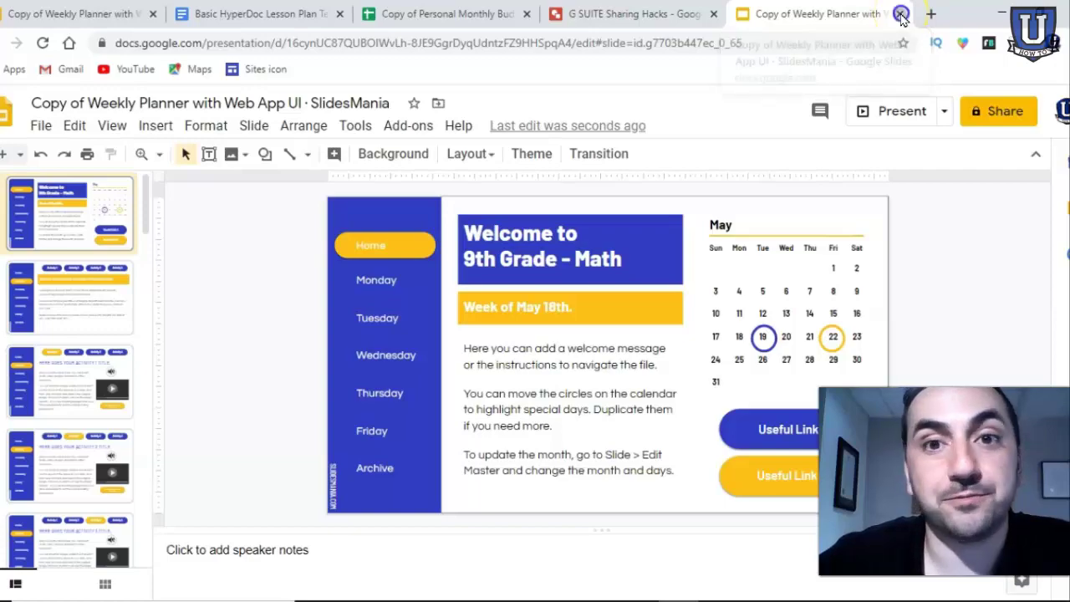
left_click(900, 14)
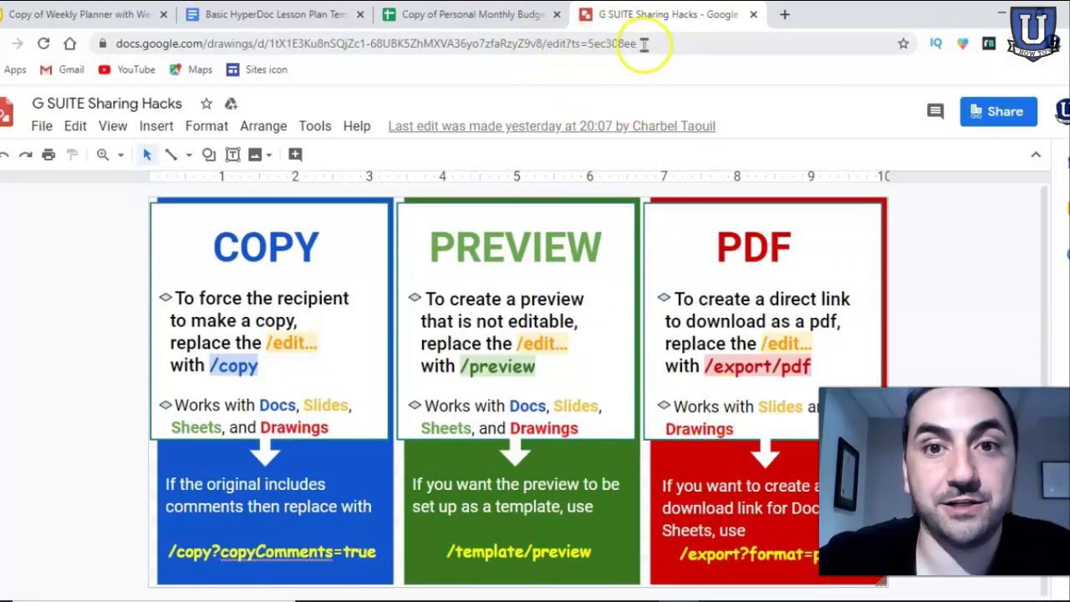
- Copy the G SUITE Sharing Hacks drawing's sharing link and paste it as the address of a new browser tab
left_click(996, 114)
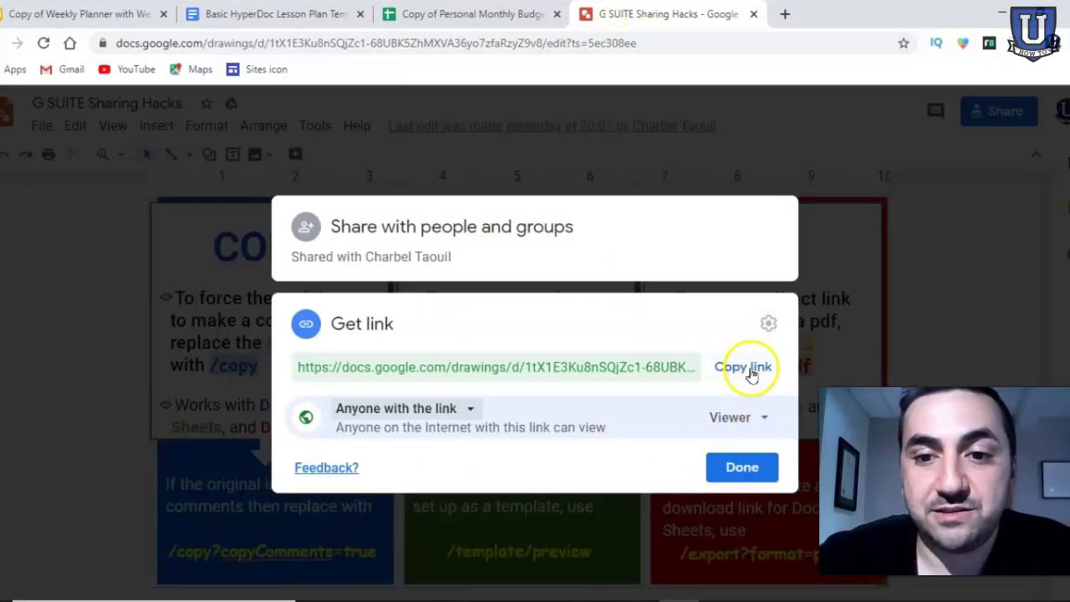
left_click(744, 371)
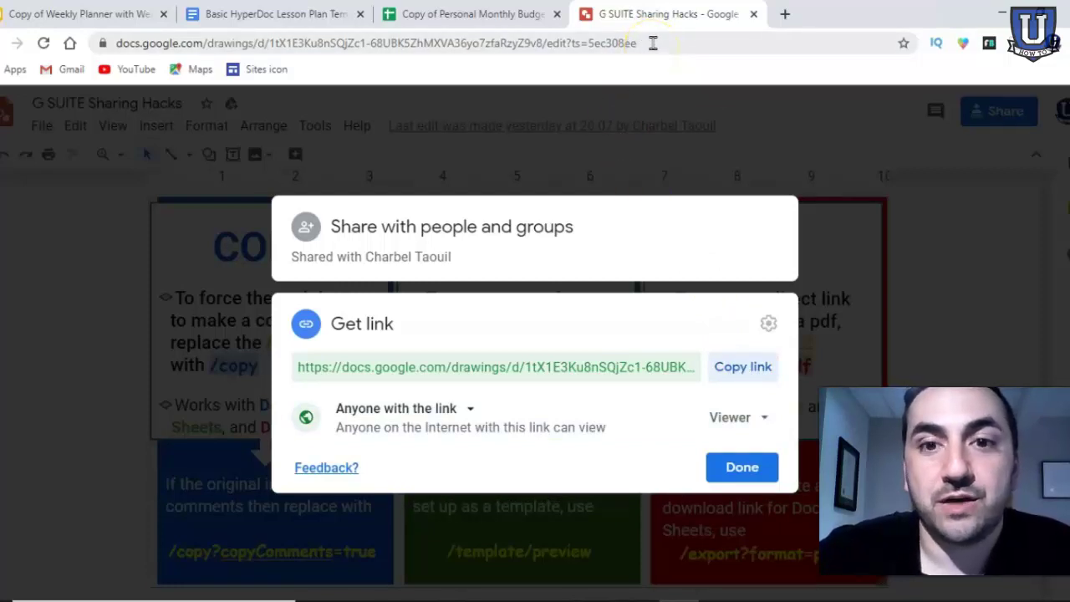
left_click(786, 14)
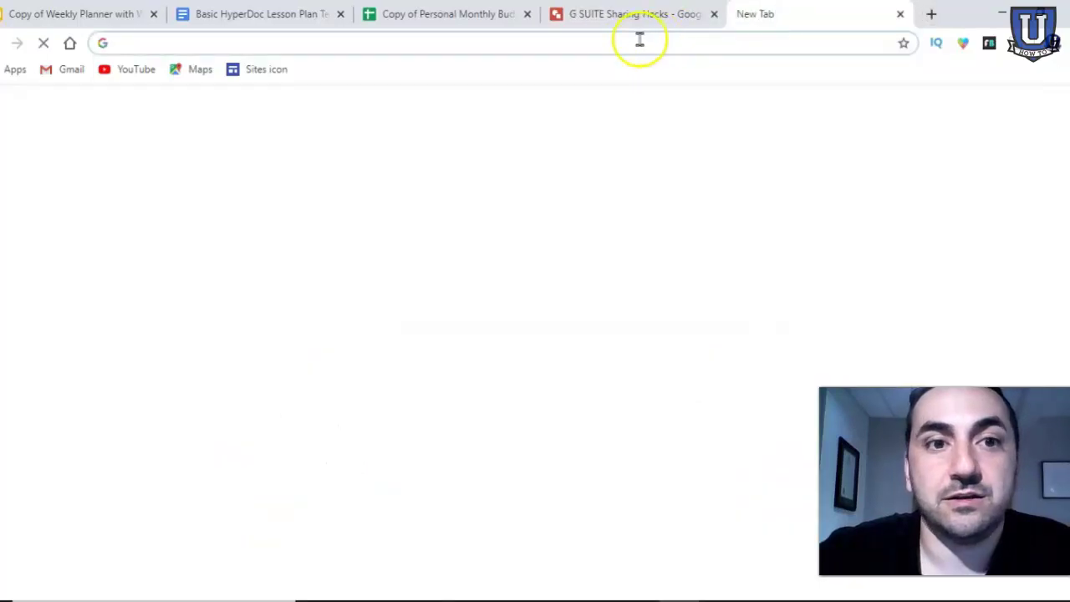
key("ctrl+v")
- Replace edit?usp=sharing in the drawing's pasted link with export/pdf, and load it to download the PDF
left_click_drag(684, 42, 621, 45)
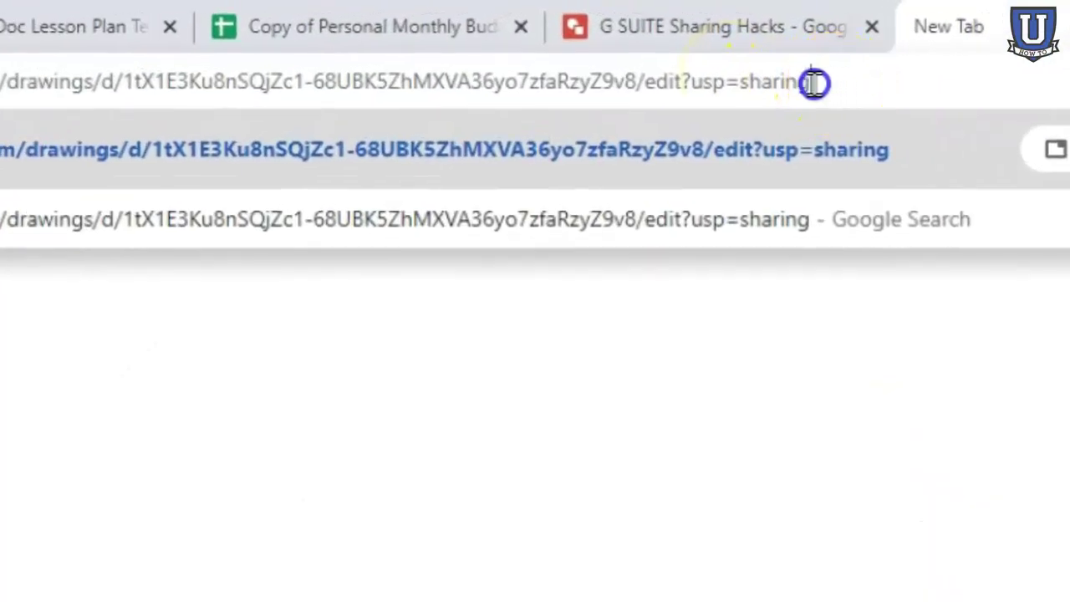
left_click_drag(696, 83, 638, 86)
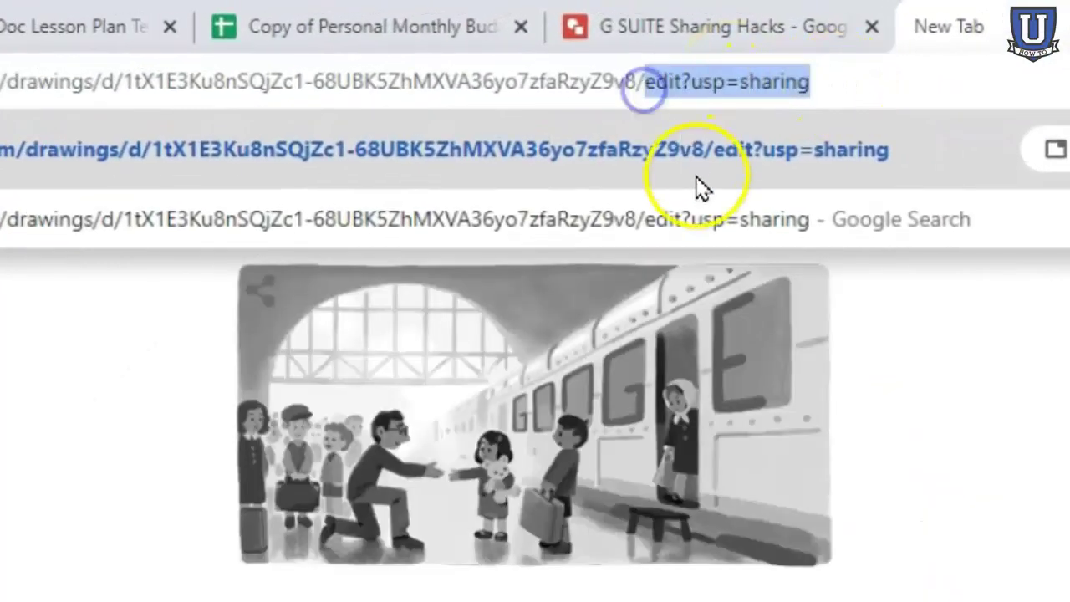
type("export/")
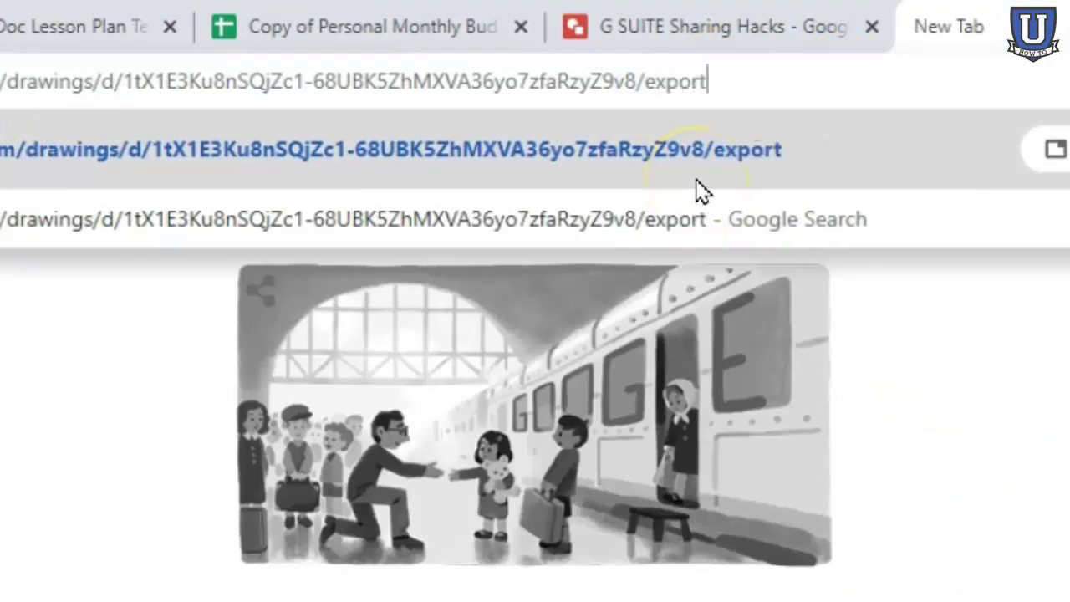
type("pdf")
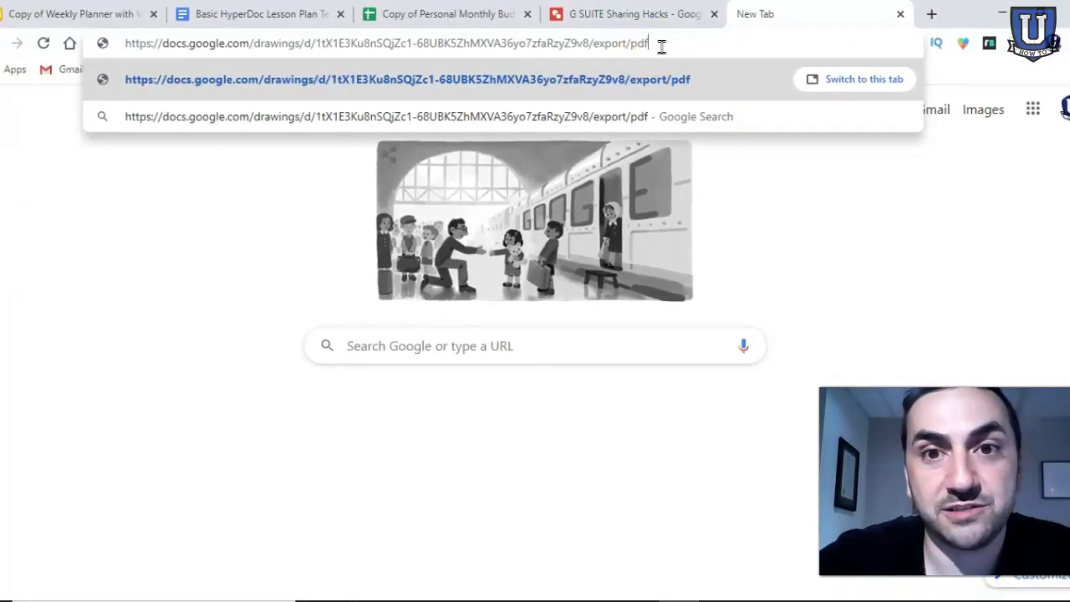
key("Return")
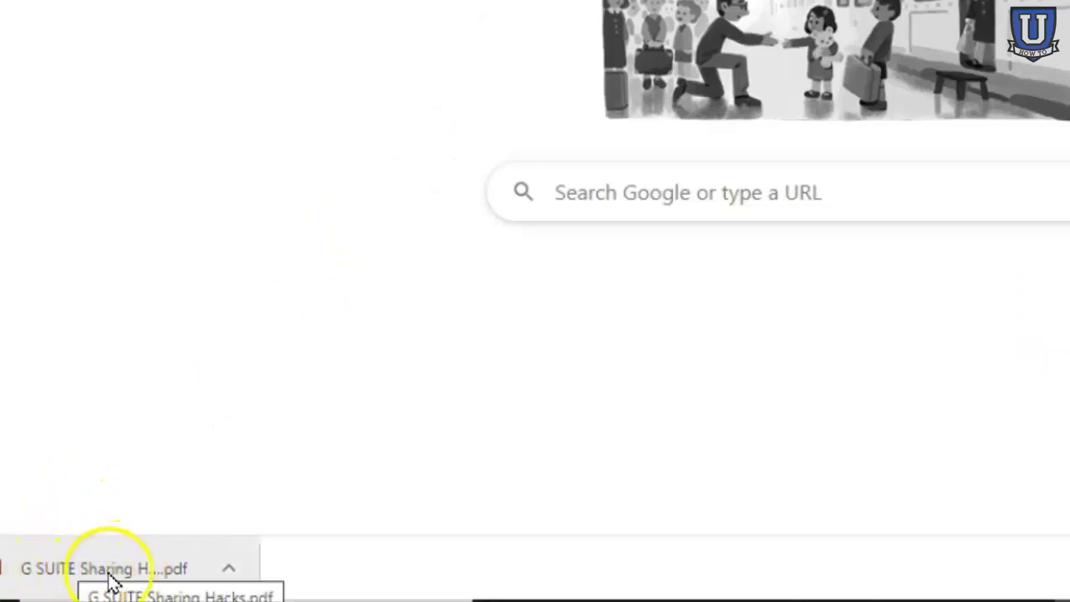
- View the downloaded G SUITE Sharing Hacks PDF, and close it along with the spare tab and the drawing's sharing dialog
left_click(141, 573)
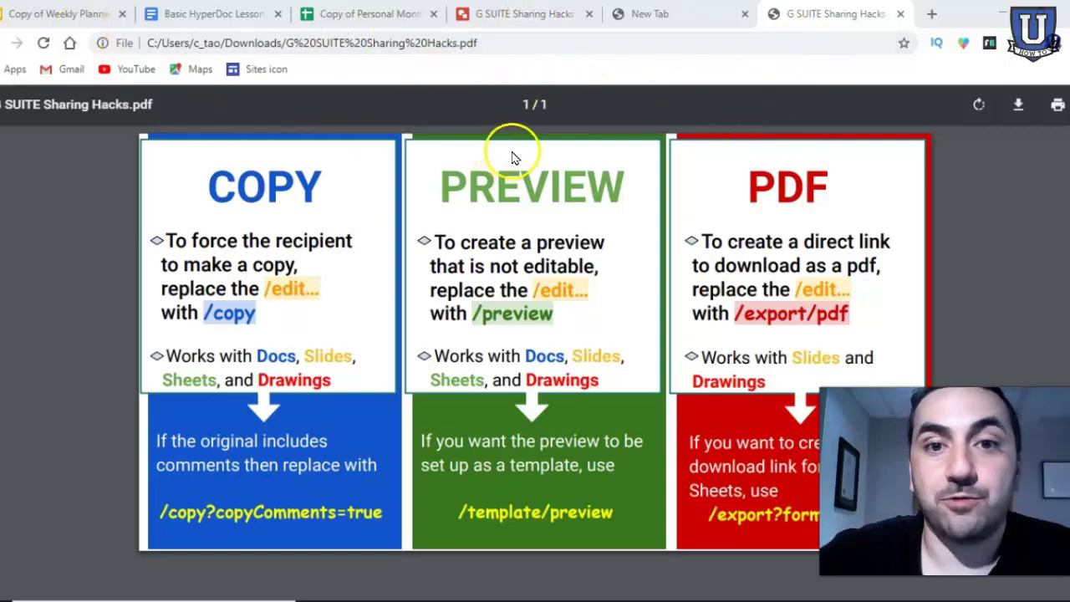
left_click(901, 14)
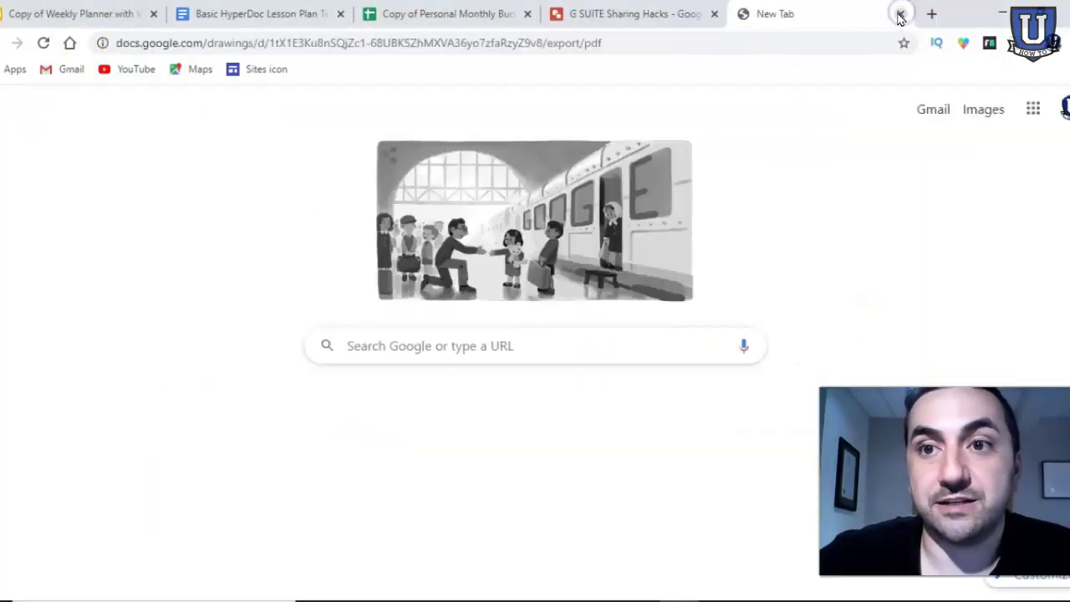
left_click(902, 14)
left_click(735, 471)
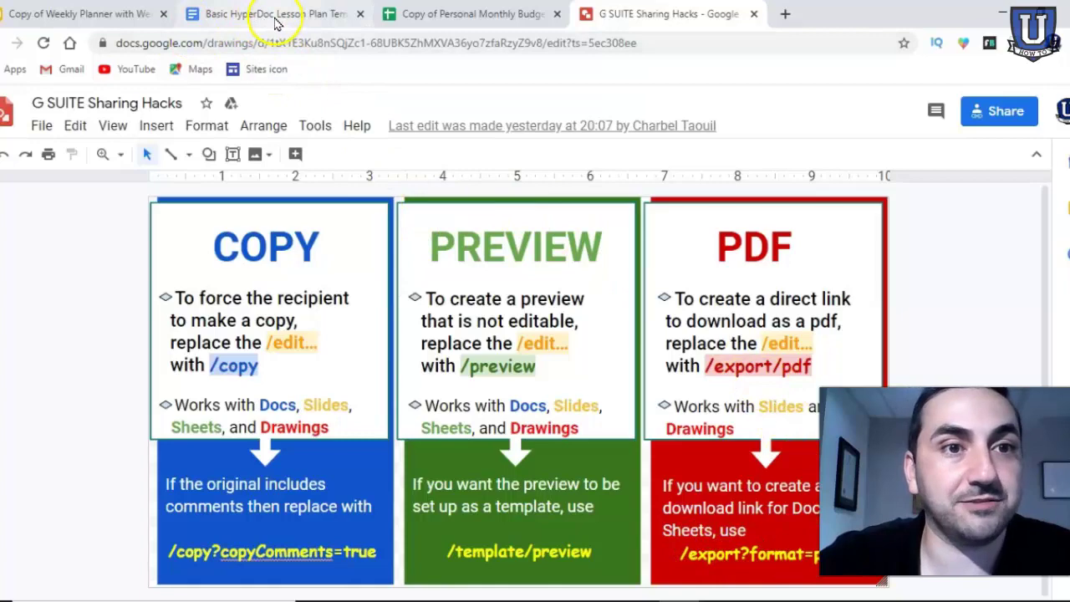
- Copy the Basic HyperDoc Lesson Plan Template's sharing link and paste it as the address of a new browser tab
left_click(303, 14)
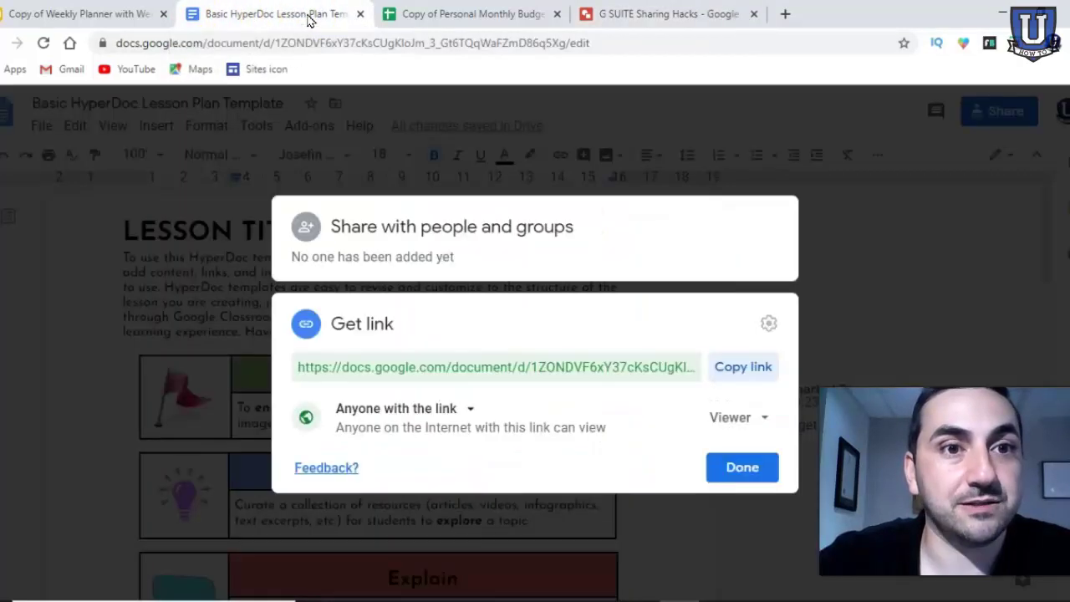
left_click(741, 369)
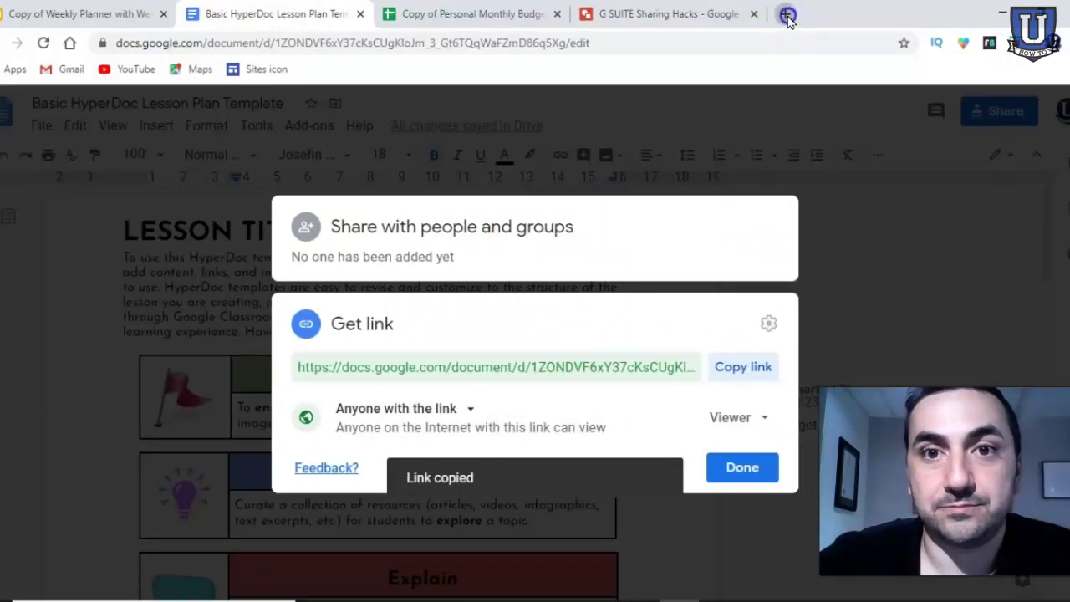
left_click(788, 15)
left_click(748, 41)
key("ctrl+v")
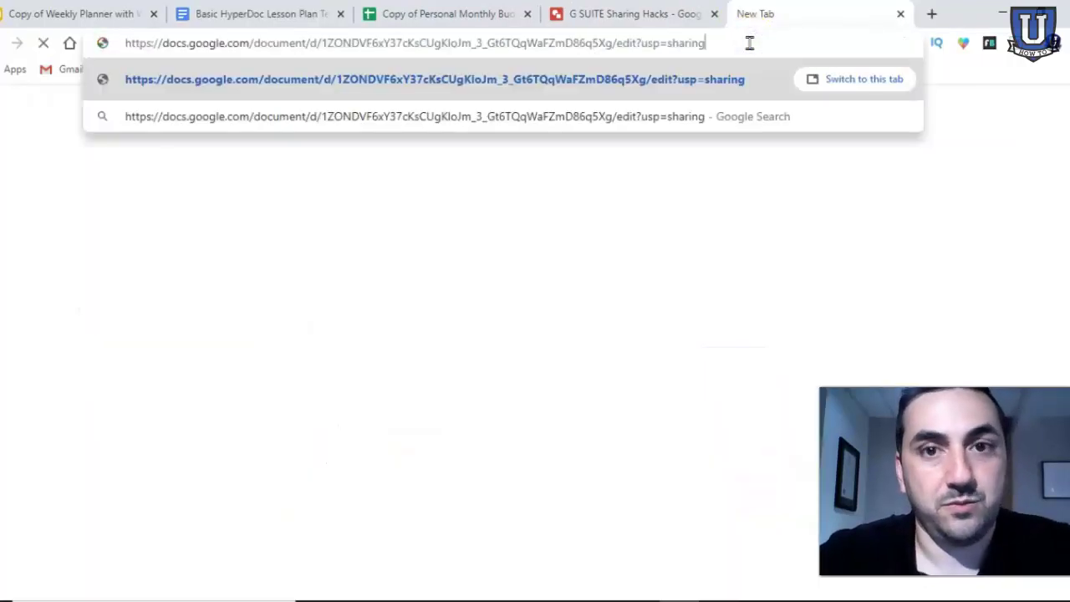
- Replace edit?usp=sharing in the HyperDoc's pasted link with export?format=pdf, and load it to download the PDF
left_click_drag(701, 45, 617, 41)
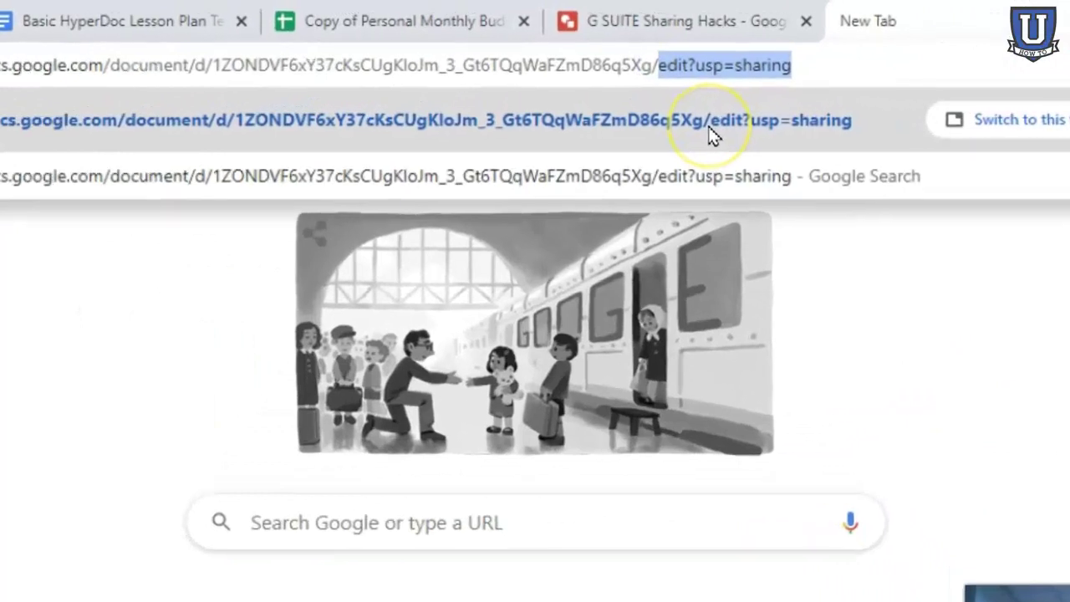
type("export?")
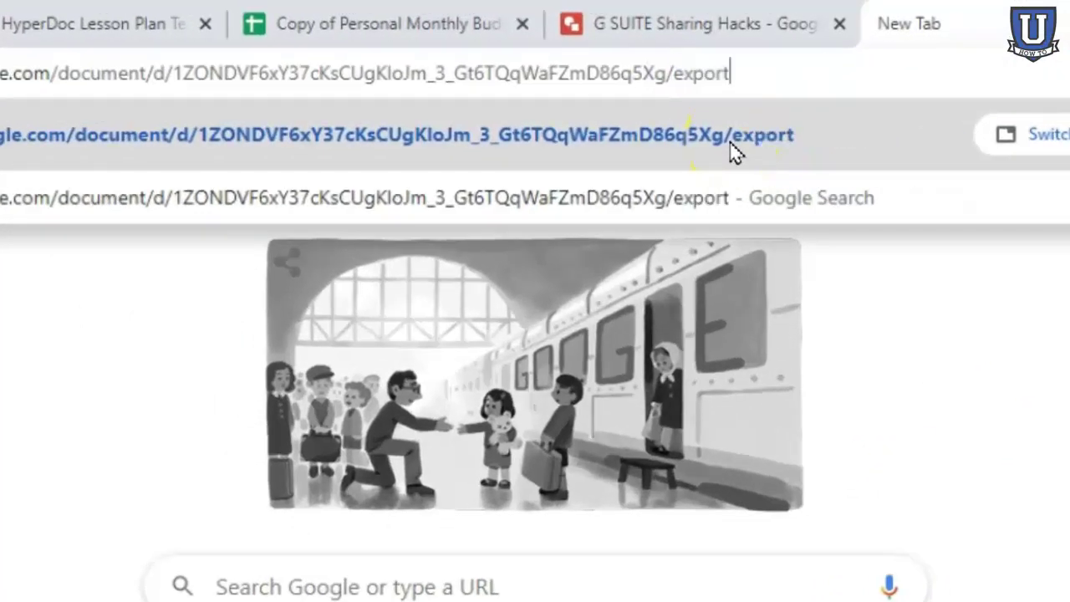
type("format=pdf")
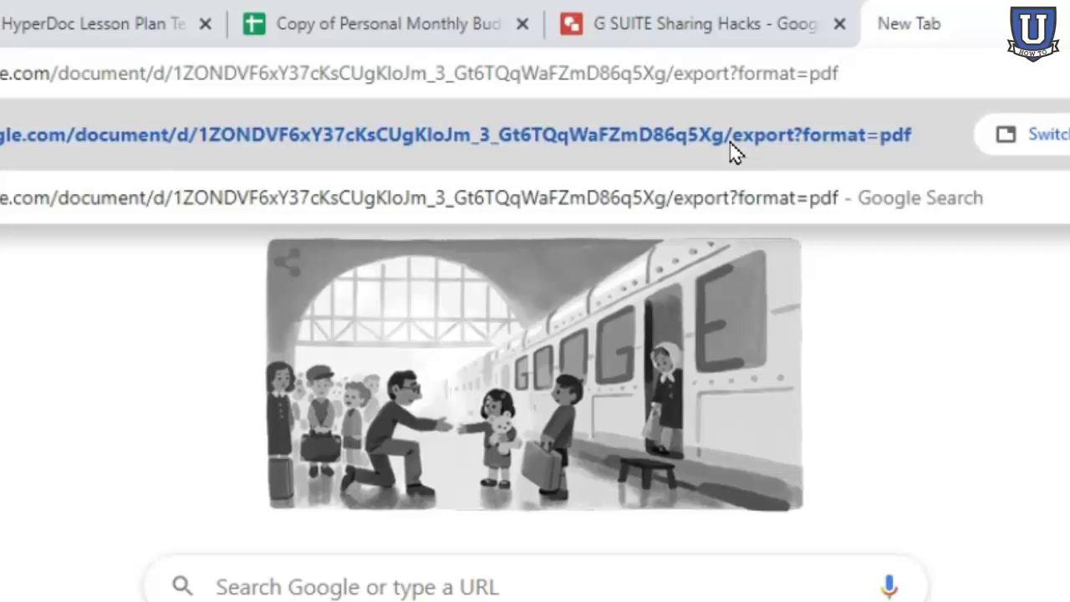
key("Return")
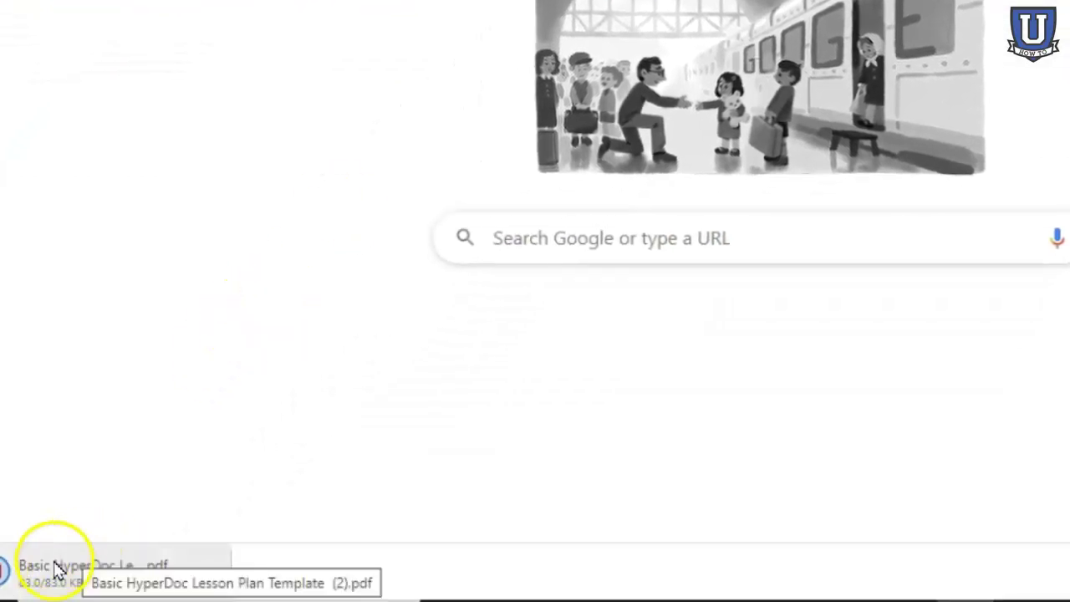
- Look through the downloaded Basic HyperDoc Lesson Plan Template PDF, and return to the G SUITE Sharing Hacks drawing
left_click(75, 583)
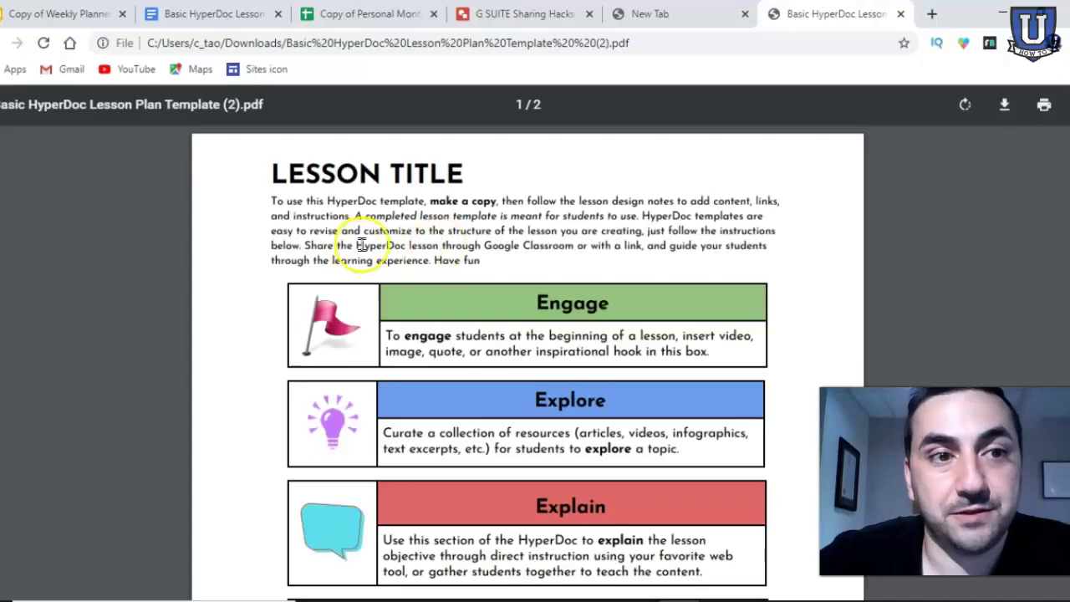
scroll(539, 284, "down", 2)
scroll(540, 285, "down", 7)
scroll(552, 276, "up", 10)
left_click(524, 14)
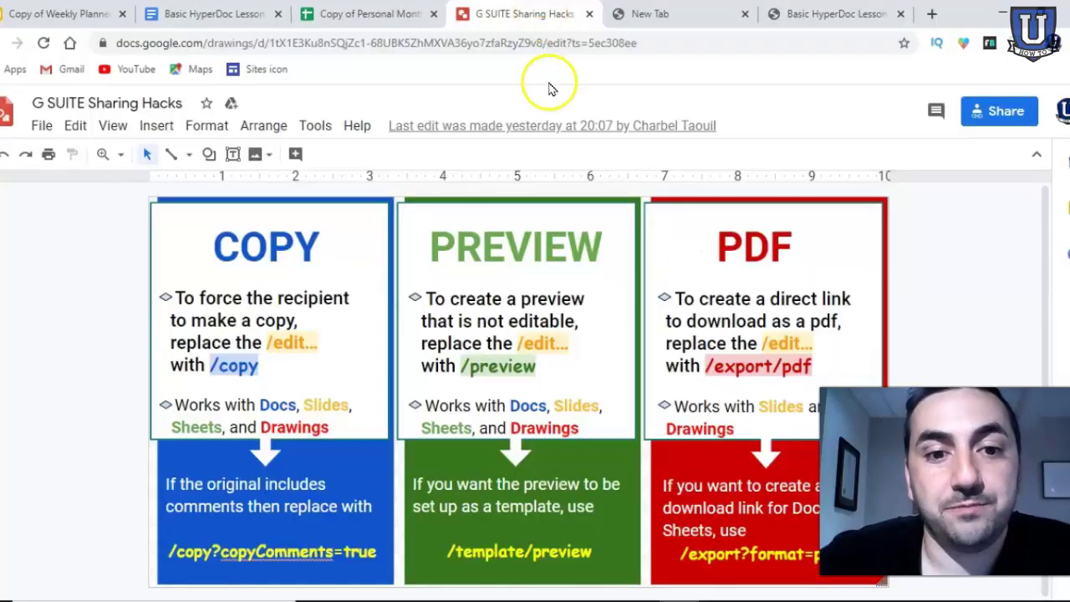